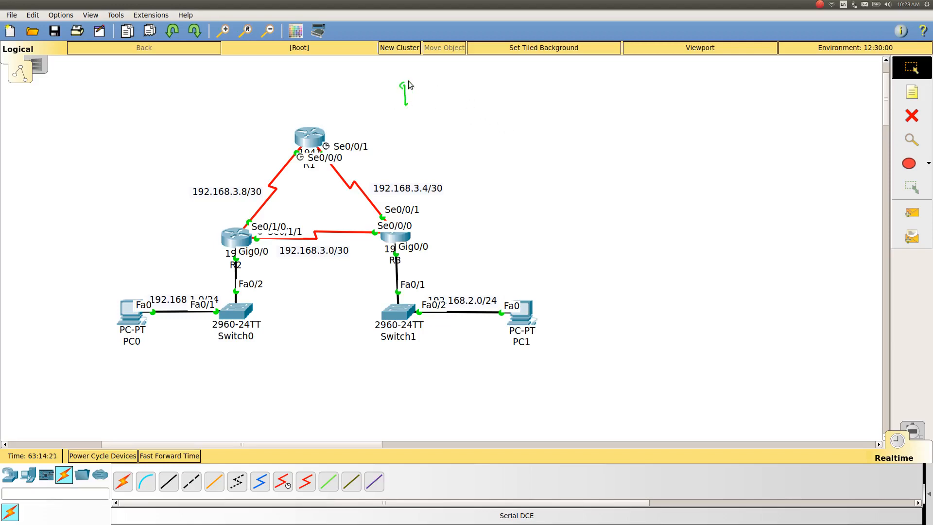
Sketch the RIPv2 title, circle R2 and the router triangle labelled RIP, then clear the sketches.
mouse_move(409, 85)
left_mouse_down()
mouse_move(426, 106)
mouse_move(436, 88)
mouse_move(464, 103)
left_mouse_up()
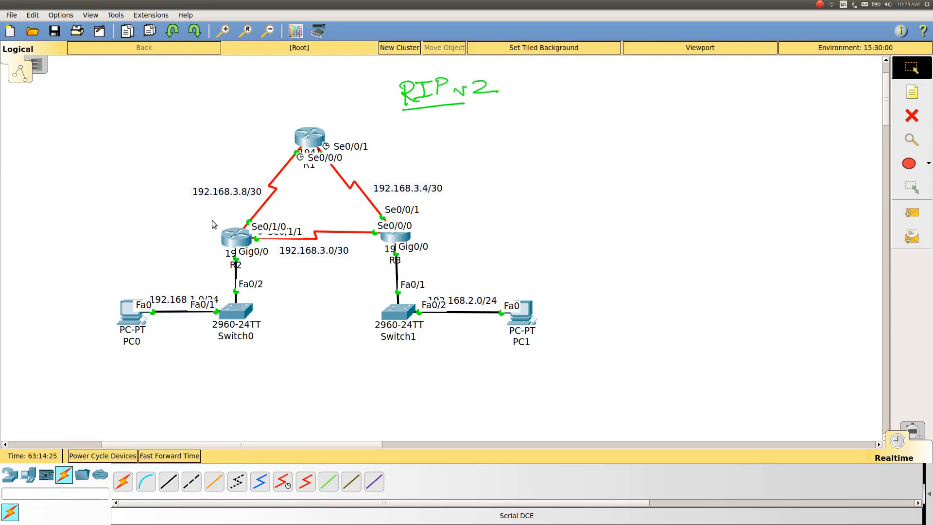
left_click_drag(206, 228, 220, 222)
mouse_move(291, 120)
left_mouse_down()
mouse_move(212, 218)
mouse_move(432, 220)
mouse_move(285, 124)
mouse_move(292, 115)
left_mouse_up()
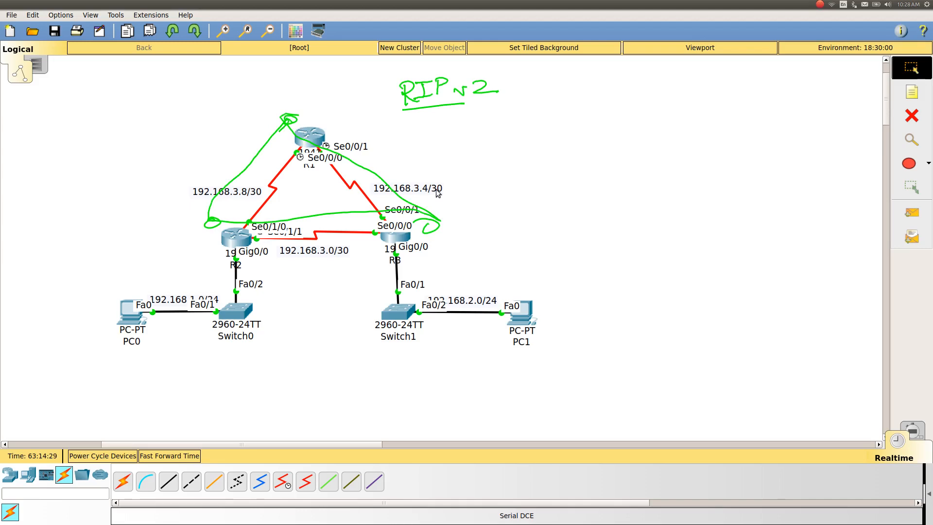
mouse_move(402, 161)
left_mouse_down()
mouse_move(411, 188)
mouse_move(425, 174)
left_mouse_up()
left_click_drag(434, 157, 443, 173)
key("shift+F9")
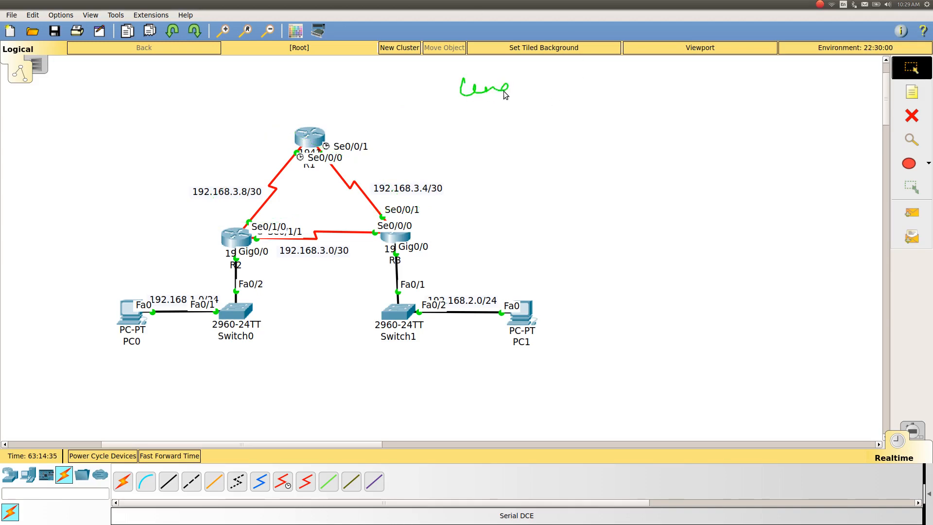
Annotate the hop-count metric note and the PC0-to-PC1 path via R2 and R3, then clear it.
left_click_drag(564, 89, 597, 87)
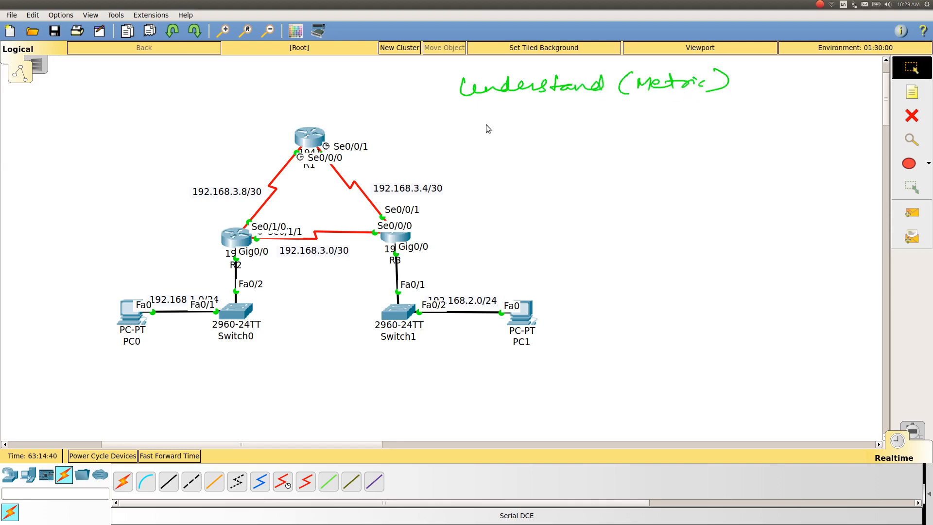
left_click_drag(482, 126, 608, 130)
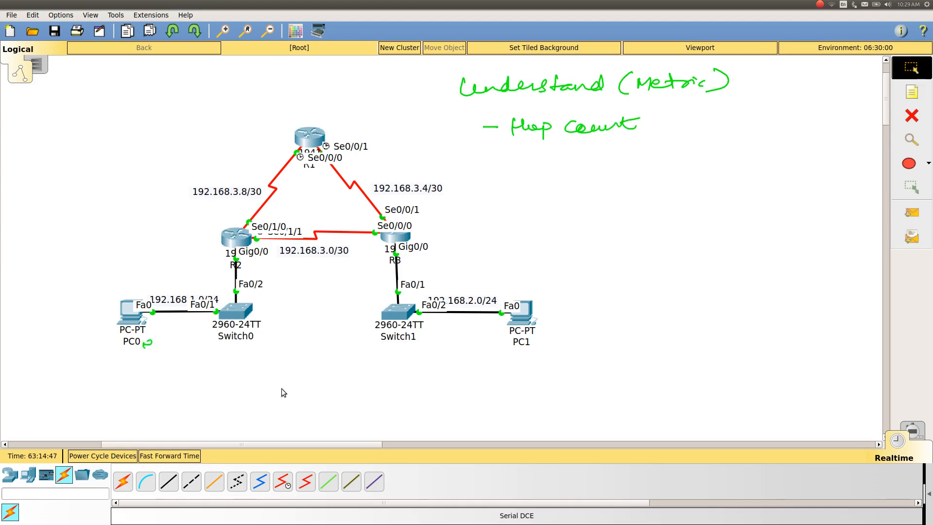
left_click_drag(188, 364, 481, 356)
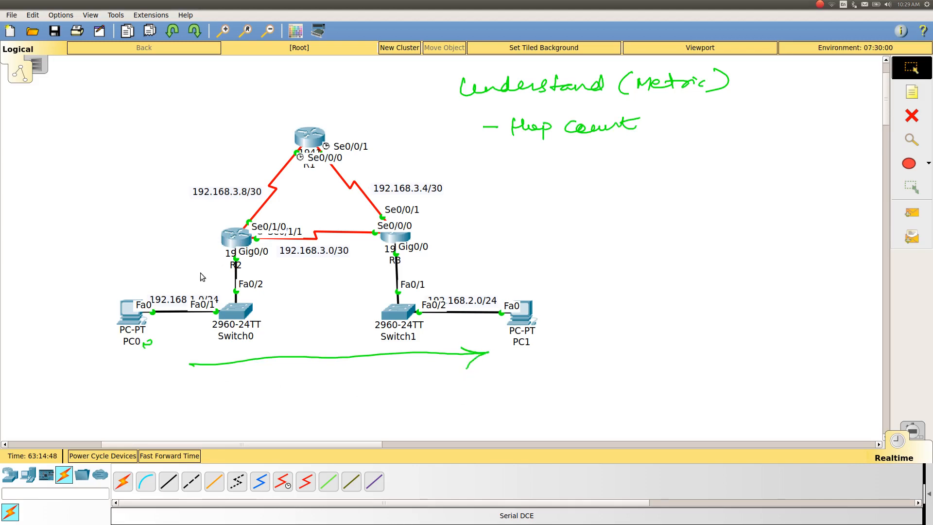
left_click_drag(97, 373, 98, 392)
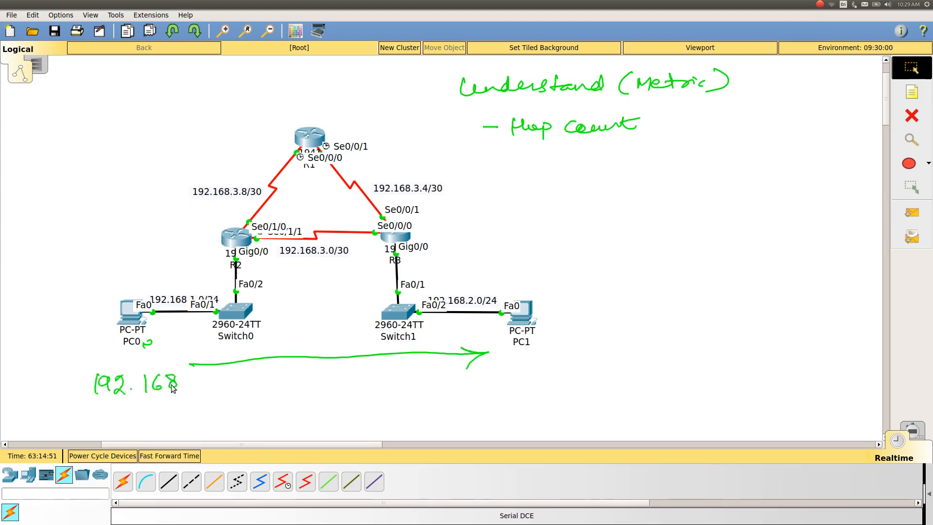
left_click(186, 383)
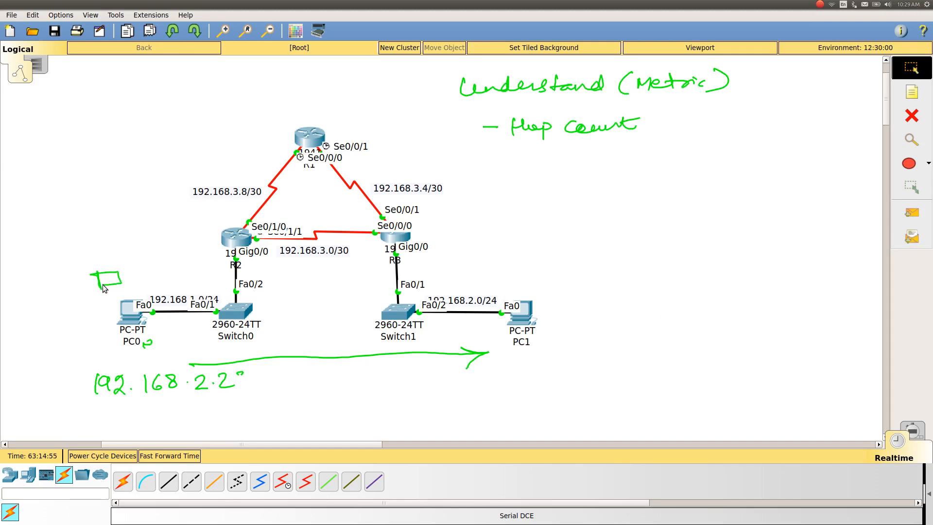
mouse_move(122, 277)
left_mouse_down()
mouse_move(206, 271)
mouse_move(203, 286)
mouse_move(199, 243)
mouse_move(208, 253)
left_mouse_up()
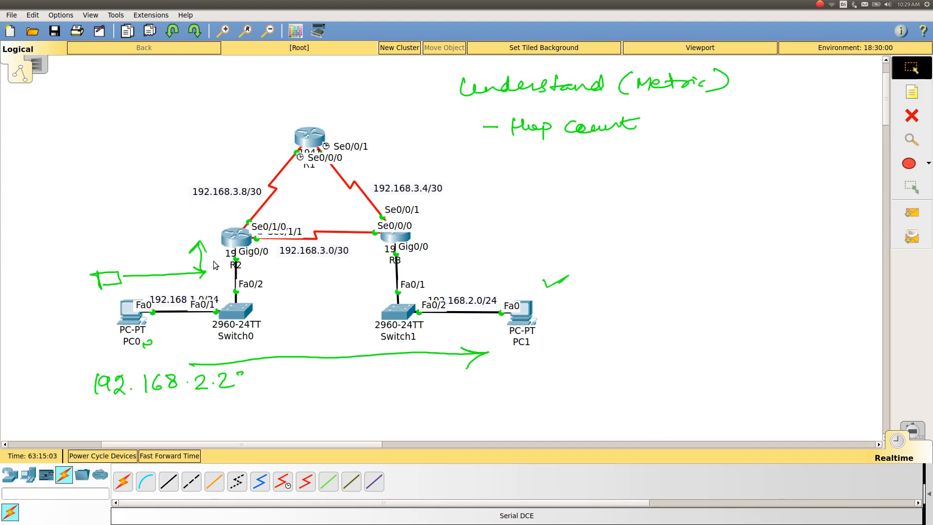
left_click_drag(292, 216, 377, 213)
mouse_move(434, 215)
left_mouse_down()
mouse_move(452, 239)
mouse_move(441, 272)
mouse_move(513, 267)
mouse_move(506, 276)
left_mouse_up()
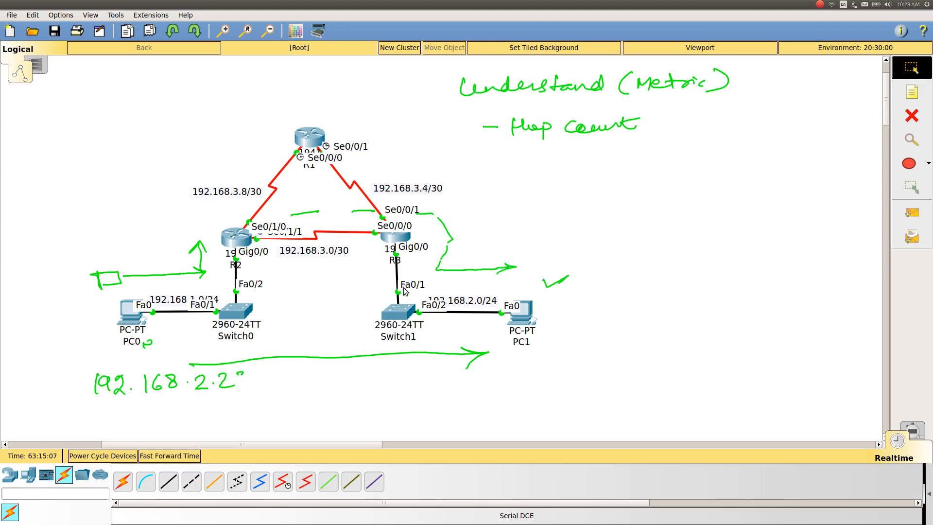
key("Escape")
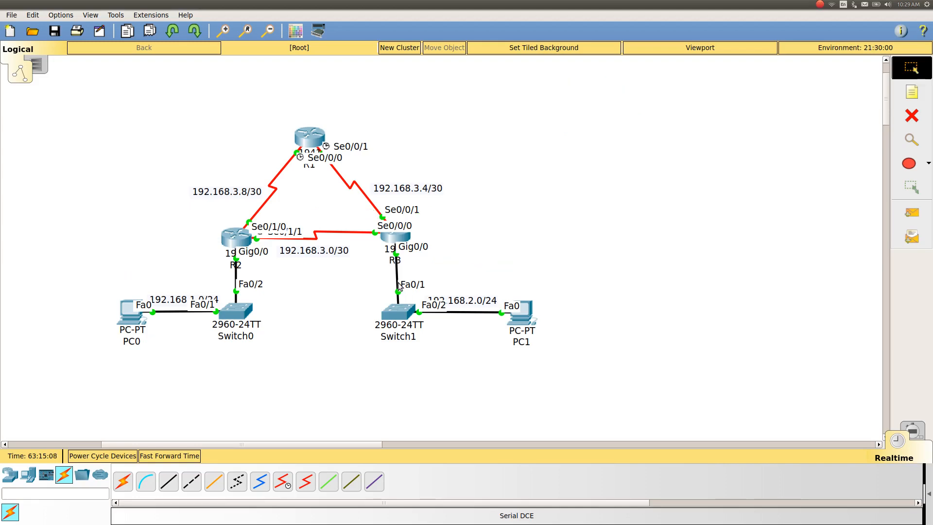
Run 'show ip route rip' in R2's command line.
left_click(248, 238)
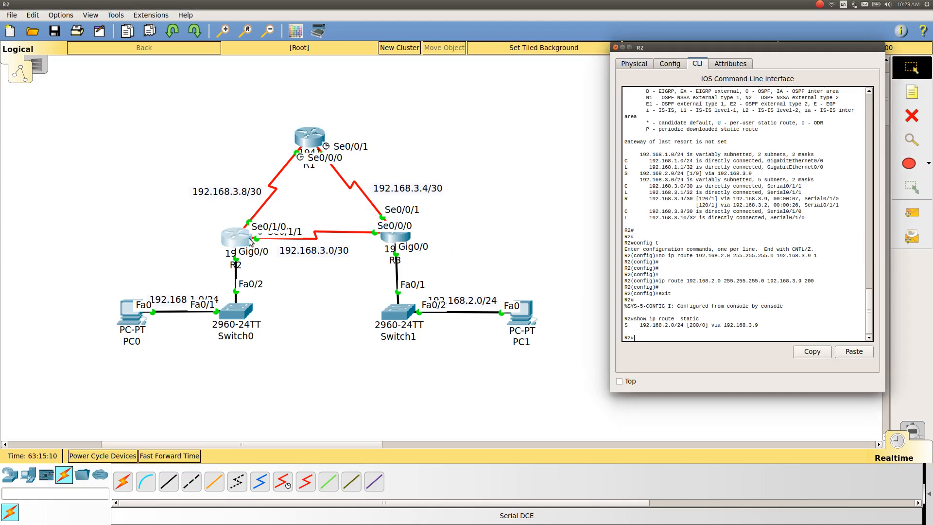
key("Return")
key("Return")
key("Return")
key("Return")
key("Return")
key("Return")
key("Return")
key("Return")
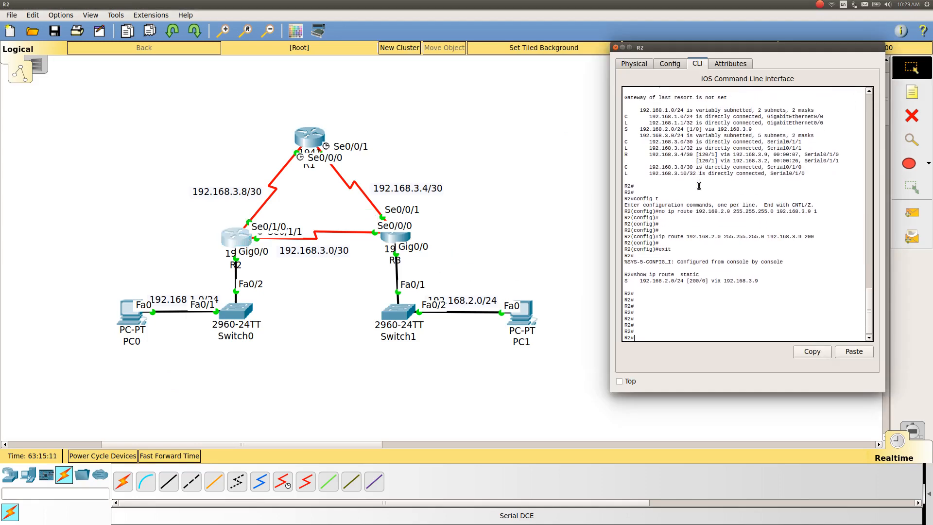
key("Return")
key("Return")
key("Return")
key("Return")
key("Return")
key("Return")
key("Return")
key("Return")
key("Return")
key("Return")
key("Return")
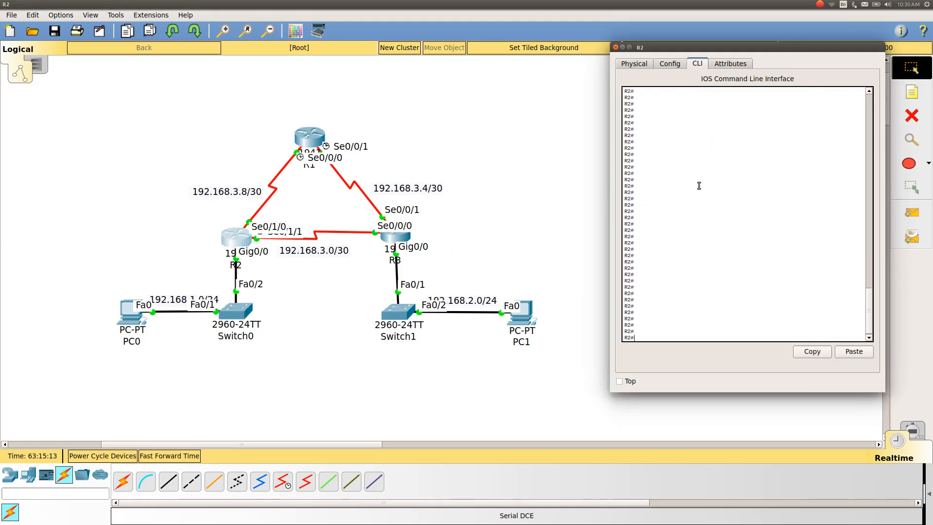
type("show ip ro")
key("Tab")
type("r")
key("Return")
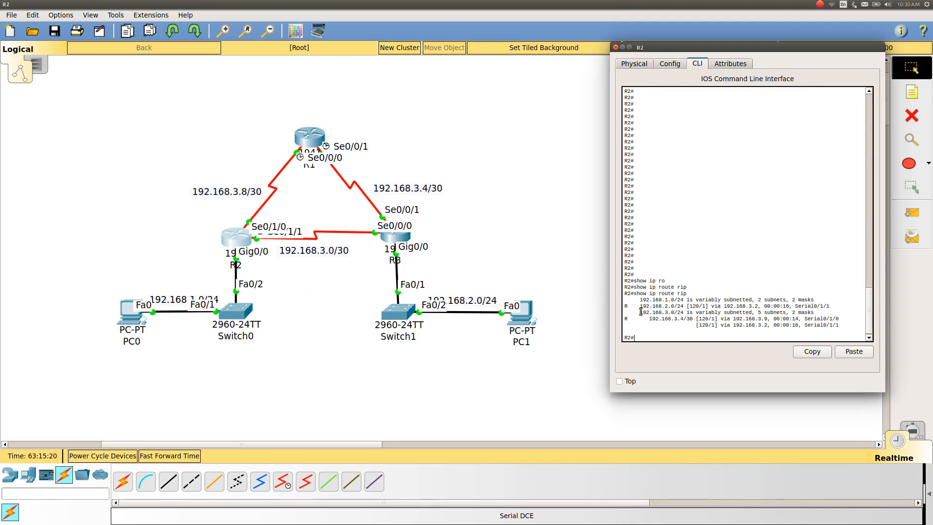
Underline the 192.168.2.0/24 route, its next hop 192.168.3.2 on R3's Gig0/0 and the [120/1] values.
left_click_drag(640, 312, 689, 312)
left_click_drag(727, 312, 765, 312)
left_click_drag(385, 255, 376, 250)
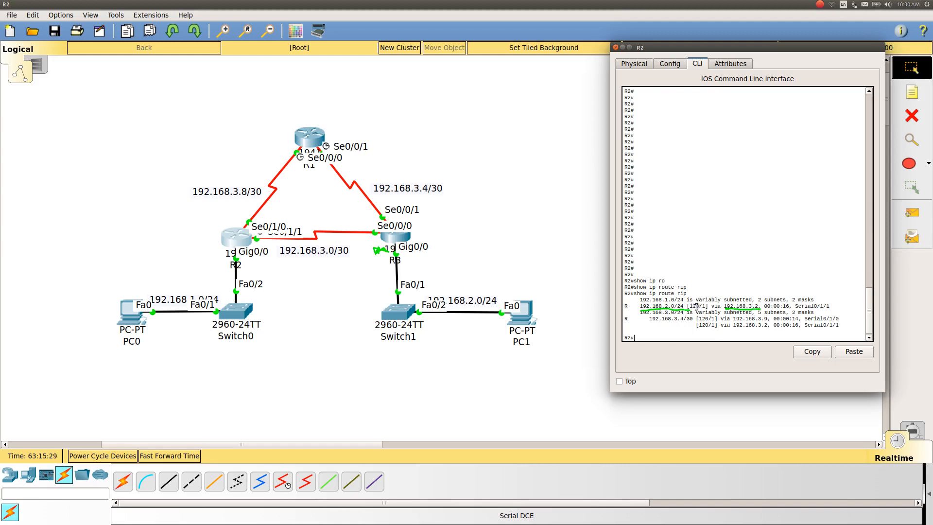
left_click_drag(692, 309, 703, 312)
Mark R2 and R3, trace the R2–R3 path and underline the 192.168.3.4/30 route with next hops 192.168.3.9 and 192.168.3.2.
left_click_drag(222, 242, 212, 249)
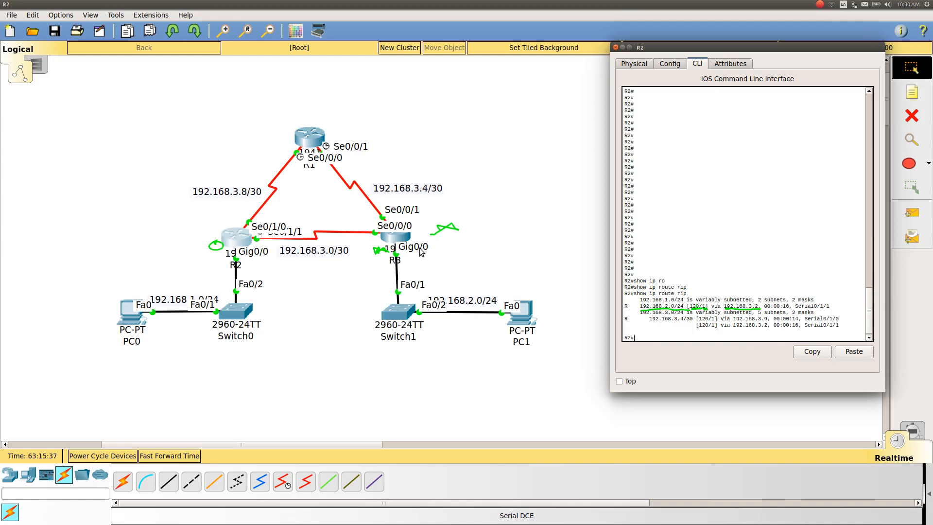
left_click_drag(446, 244, 465, 253)
mouse_move(255, 239)
left_mouse_down()
mouse_move(380, 243)
mouse_move(493, 334)
left_mouse_up()
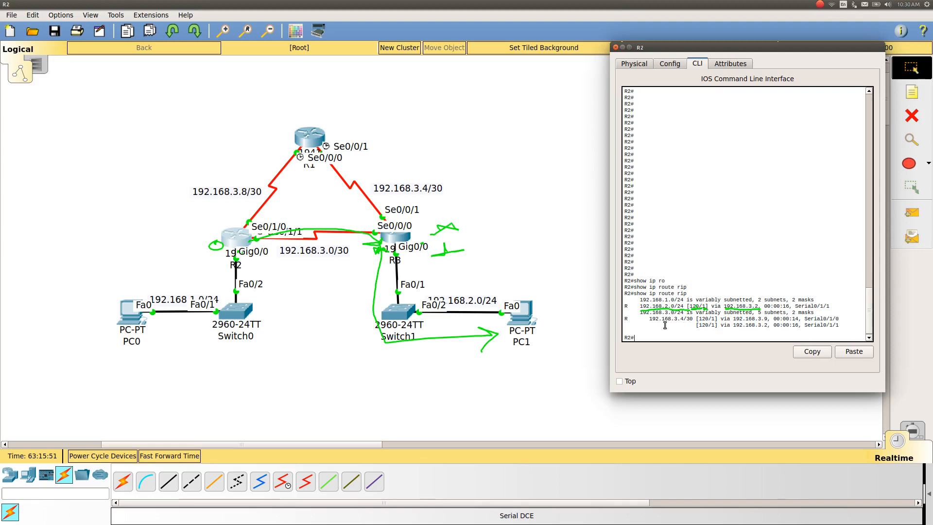
left_click_drag(653, 327, 684, 324)
left_click_drag(770, 319, 765, 329)
Sketch the alternate path from R2 up through R1, then clear all annotations.
left_click_drag(427, 154, 422, 165)
mouse_move(197, 260)
left_mouse_down()
mouse_move(186, 261)
mouse_move(186, 242)
mouse_move(283, 164)
left_mouse_up()
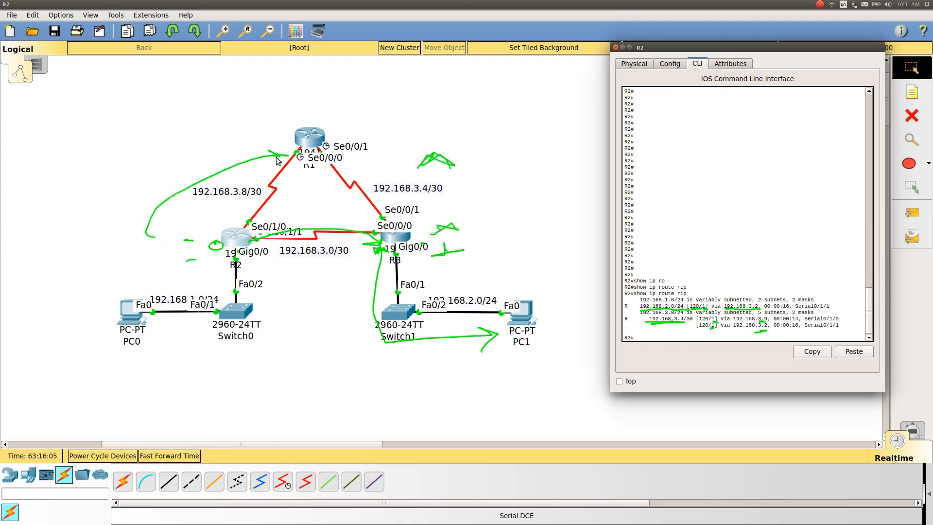
left_click_drag(161, 252, 275, 276)
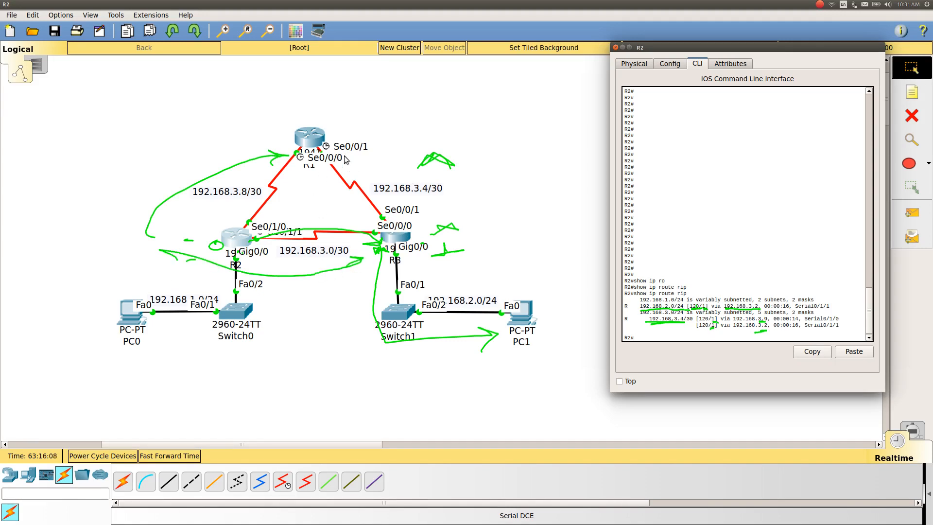
key("Escape")
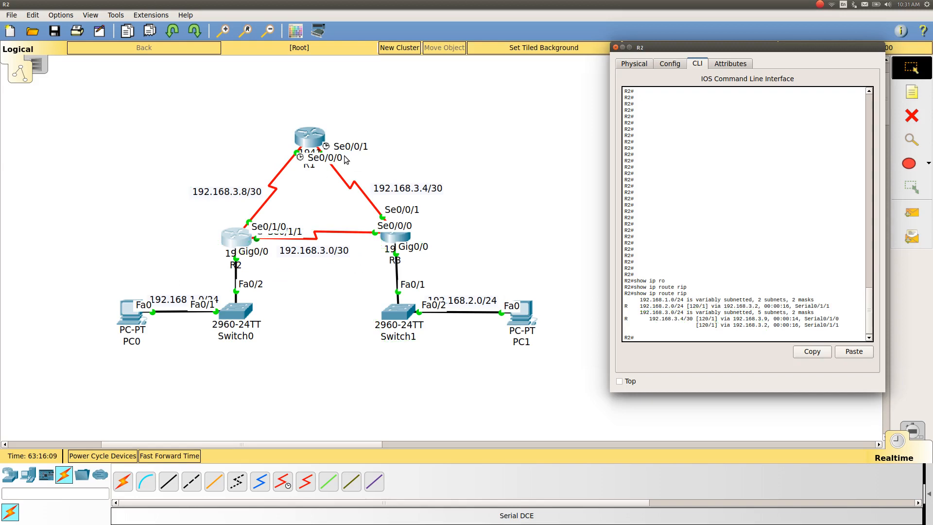
Enter simulation with Auto Capture/Play and ping 192.168.2.2 from PC0's command prompt.
left_click(912, 436)
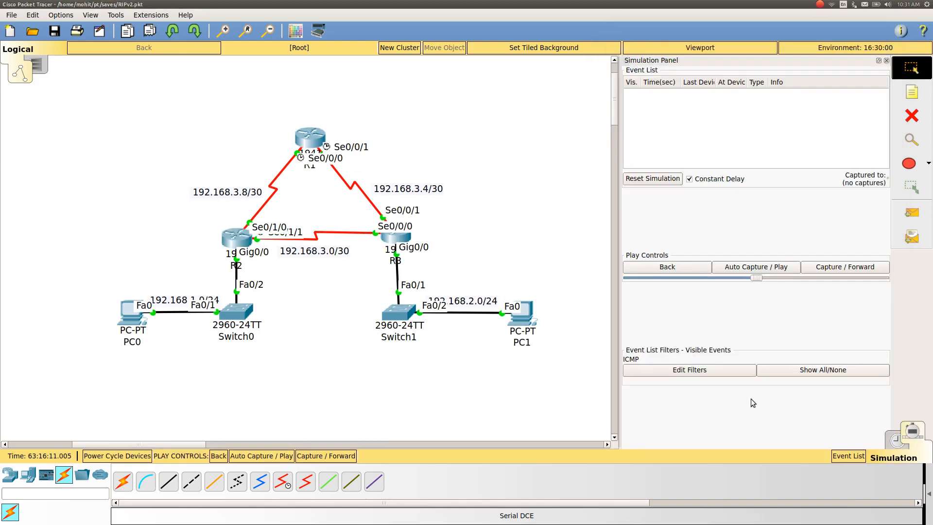
left_click(747, 268)
left_click(132, 313)
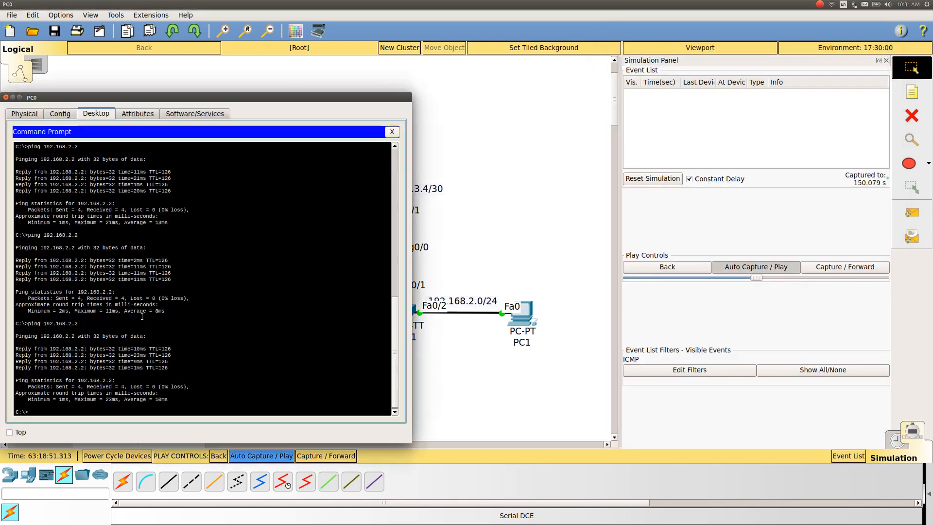
type("ping 192.168.2.2")
key("Return")
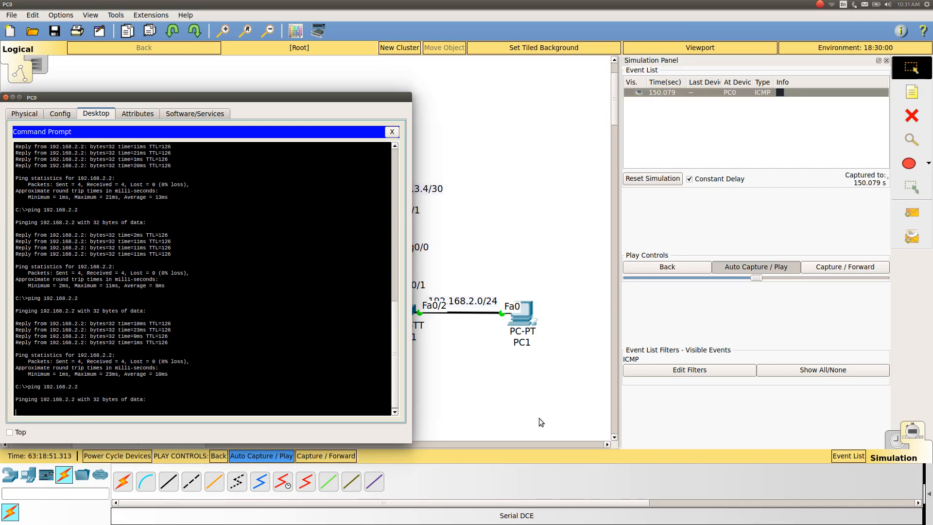
left_click(539, 418)
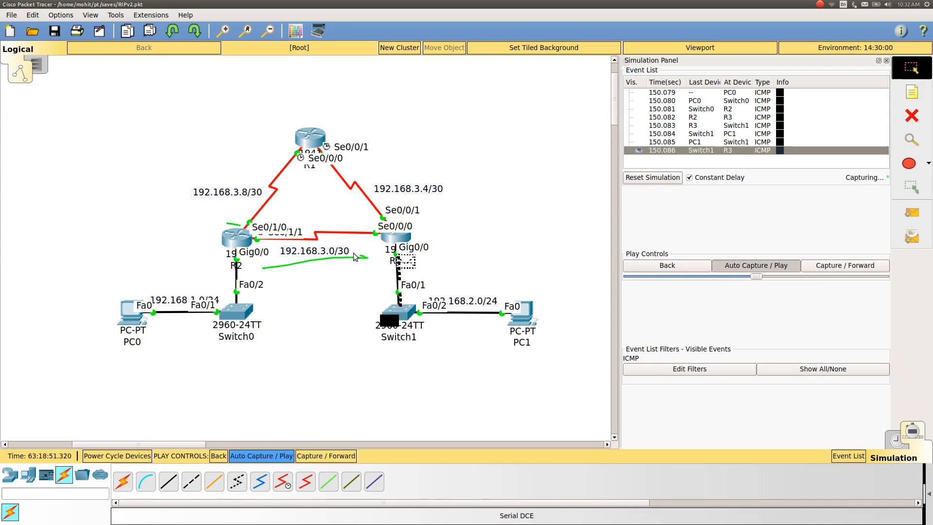
left_click_drag(353, 253, 364, 259)
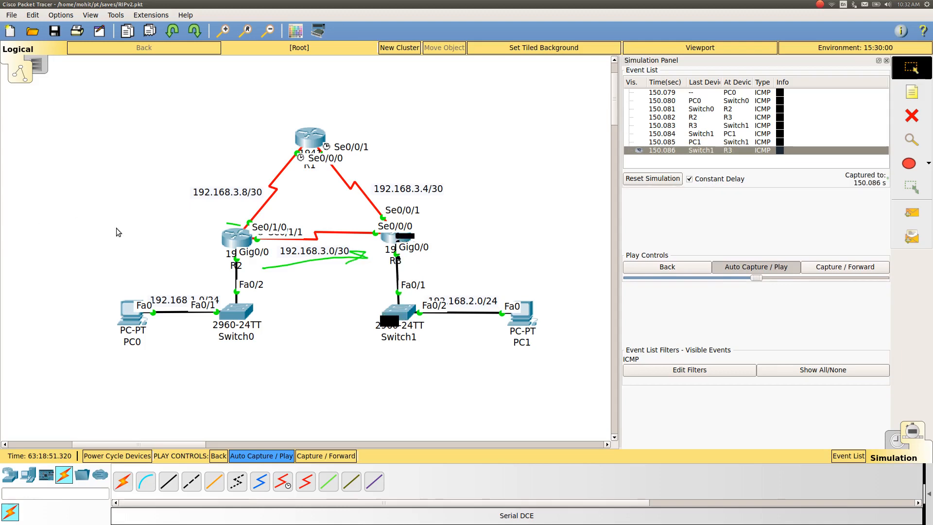
left_click_drag(115, 227, 506, 219)
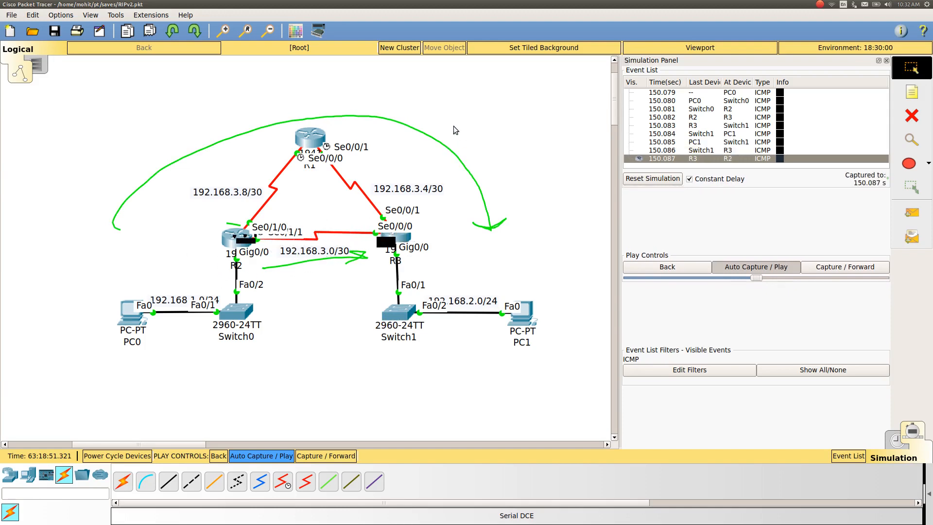
mouse_move(384, 99)
left_mouse_down()
mouse_move(397, 110)
mouse_move(441, 99)
mouse_move(491, 106)
left_mouse_up()
mouse_move(481, 109)
left_mouse_down()
mouse_move(493, 99)
mouse_move(535, 107)
left_mouse_up()
left_click_drag(536, 88, 545, 102)
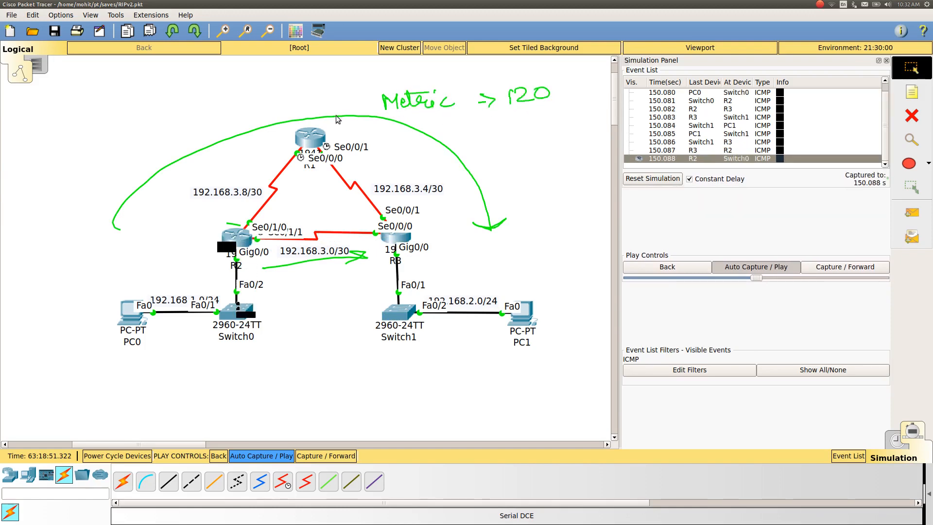
mouse_move(256, 77)
left_mouse_down()
mouse_move(245, 91)
mouse_move(455, 71)
mouse_move(505, 88)
left_mouse_up()
mouse_move(524, 71)
left_mouse_down()
mouse_move(520, 82)
mouse_move(516, 74)
left_mouse_up()
left_click_drag(536, 72, 544, 80)
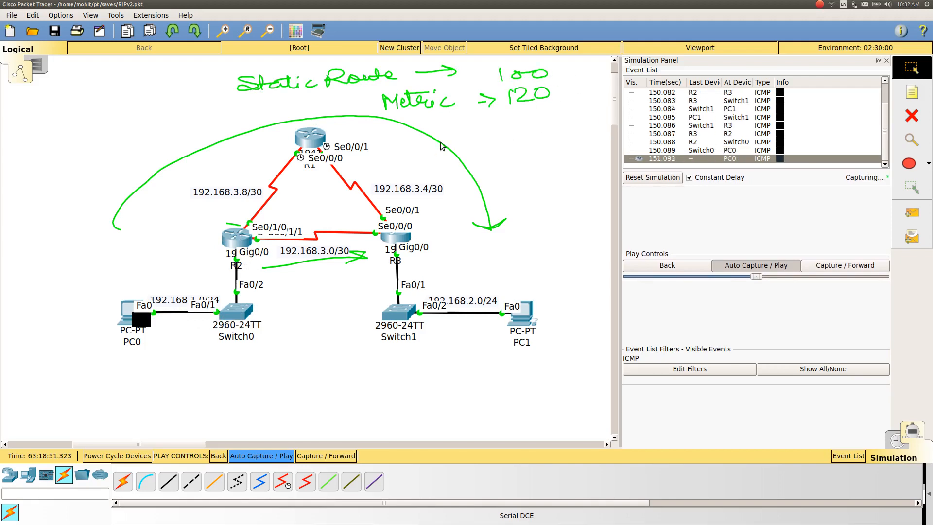
mouse_move(357, 86)
left_mouse_down()
mouse_move(430, 136)
mouse_move(446, 129)
mouse_move(437, 126)
mouse_move(511, 128)
left_mouse_up()
mouse_move(504, 123)
left_mouse_down()
mouse_move(505, 136)
mouse_move(565, 131)
left_mouse_up()
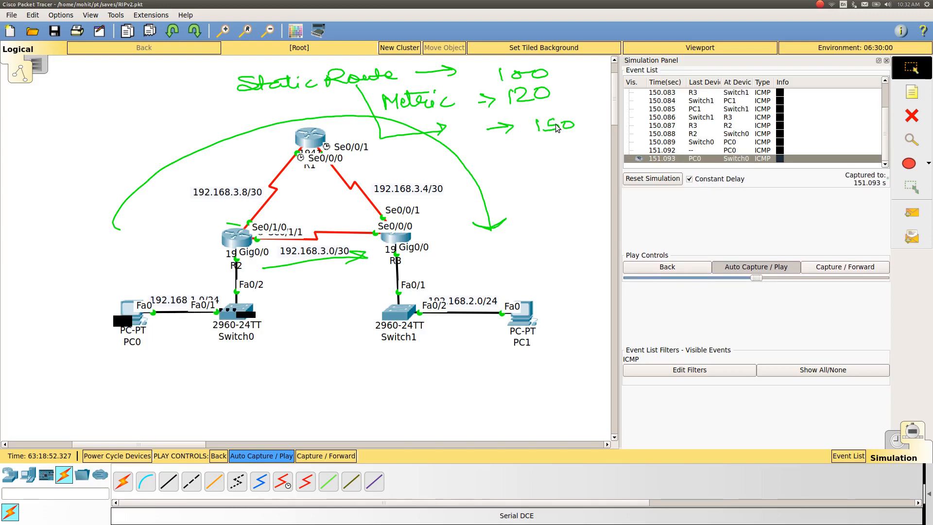
key("Escape")
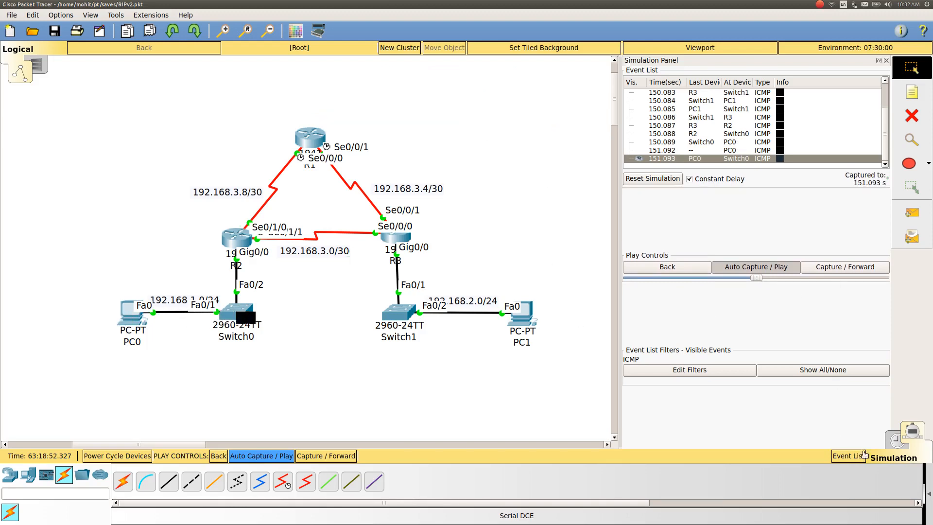
Return to realtime mode and enter global configuration mode on R2.
left_click(895, 445)
left_click(241, 237)
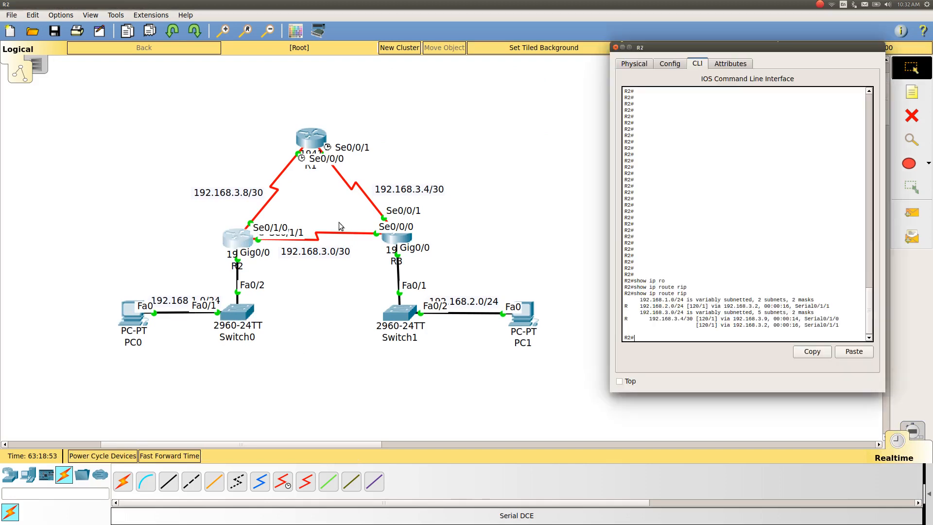
type("config t")
key("Return")
key("Return")
key("Return")
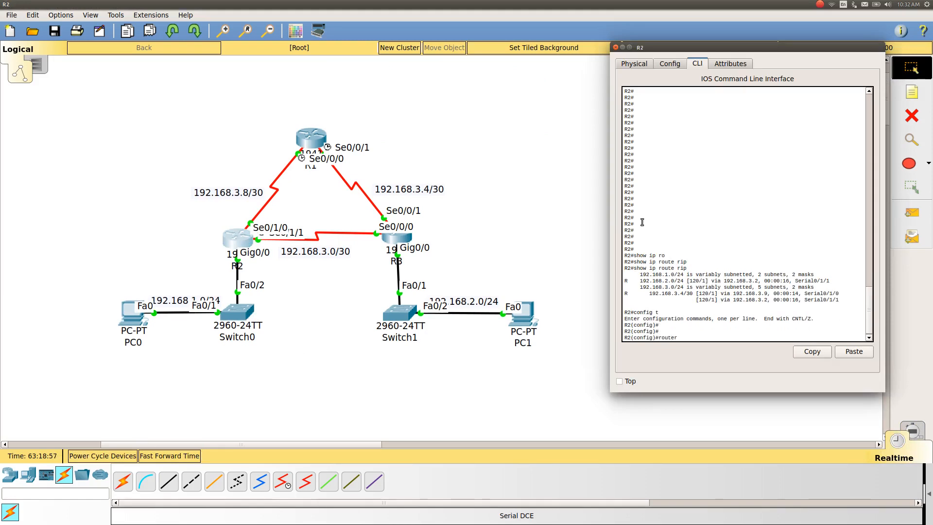
Recall and apply 'ip route 192.168.2.0 255.255.255.0 192.168.3.9 100' as R2's static route.
key("BackSpace")
key("BackSpace")
key("BackSpace")
type("i")
key("Up")
key("Up")
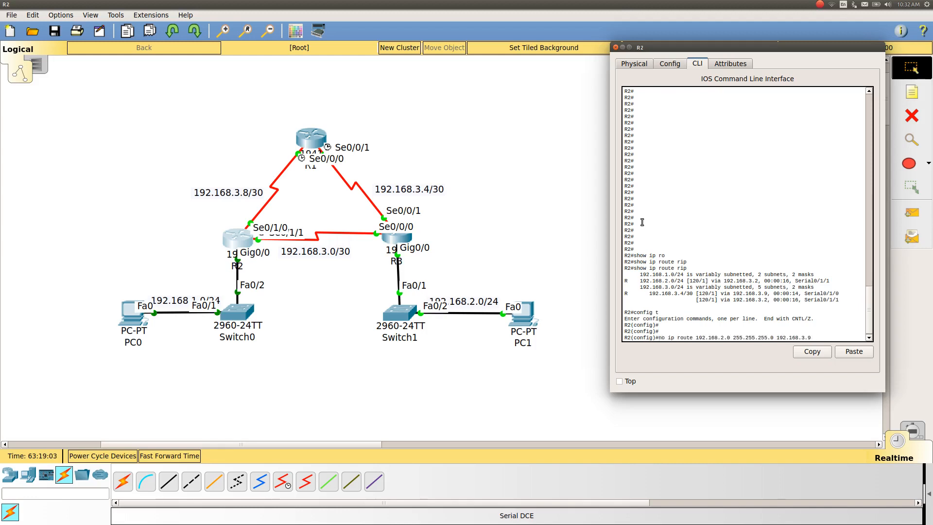
key("Up")
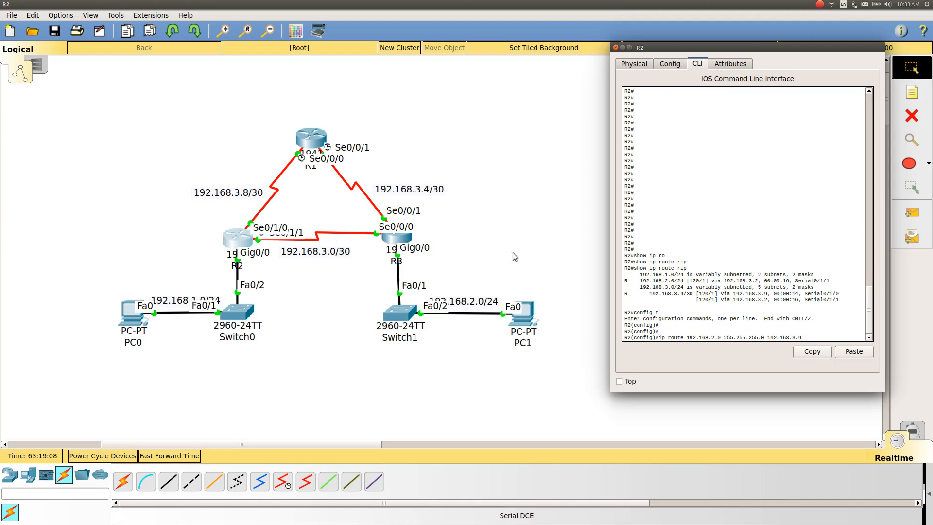
left_click_drag(483, 246, 510, 242)
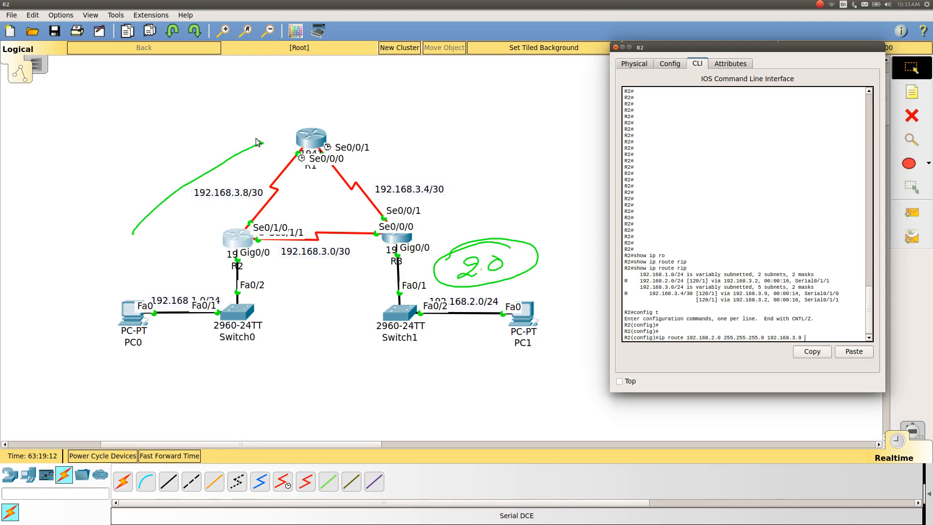
left_click_drag(256, 138, 261, 153)
key("Delete")
type("100")
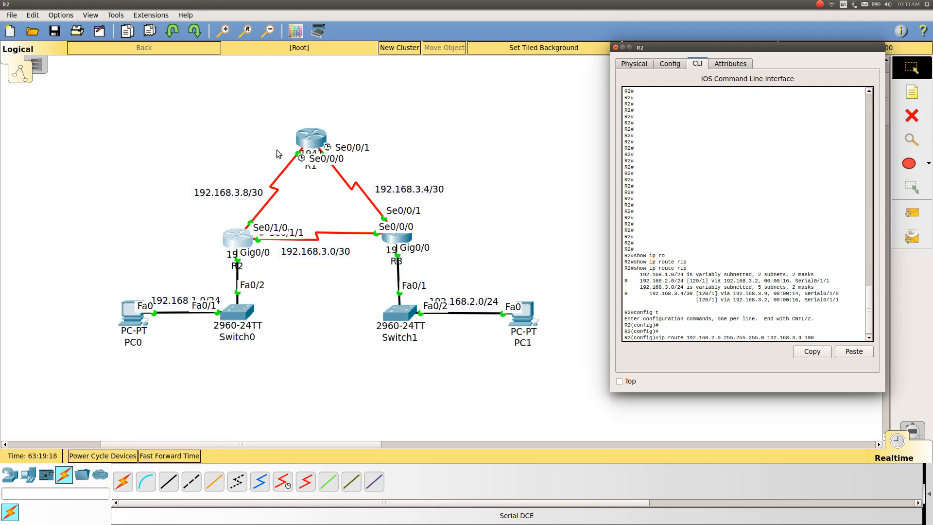
key("Return")
key("Return")
key("Return")
key("Return")
type("ex")
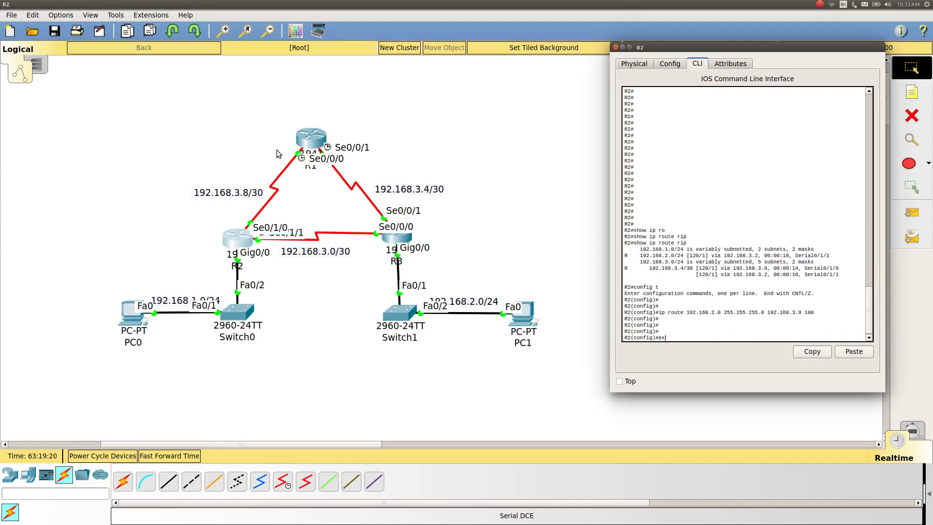
type("it")
key("Return")
key("Return")
key("Return")
type("show")
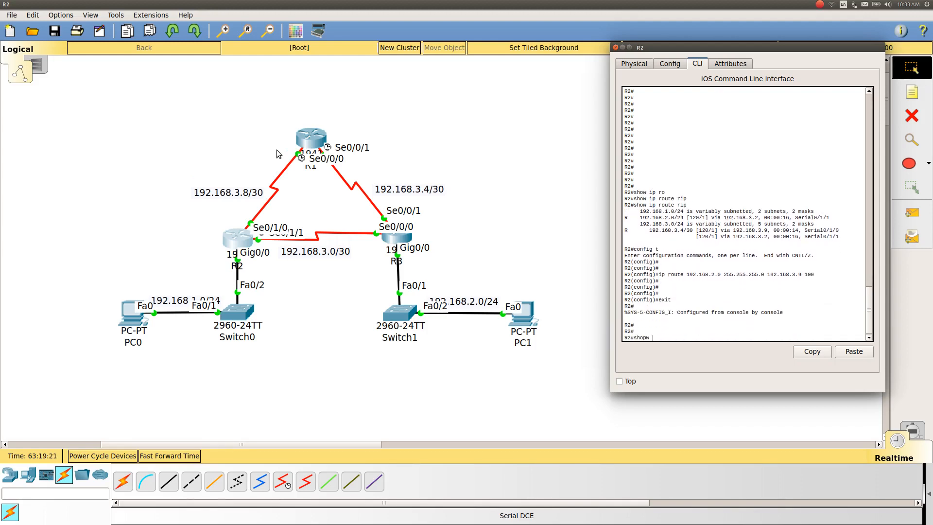
type("ip ro")
List R2's static routes and full routing table, underlining the 192.168.2.0/24 via 192.168.3.9 [100/0] entry.
key("Tab")
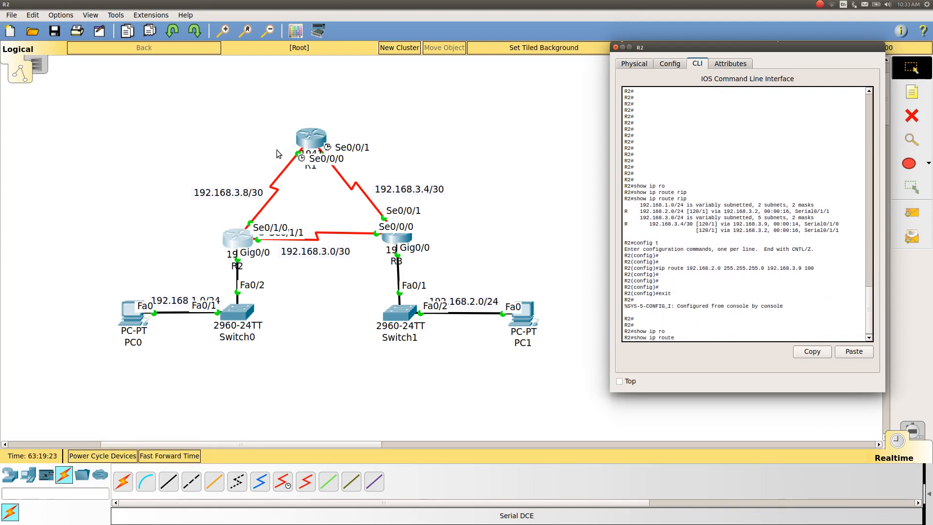
type("s")
key("Return")
type("show ip route s")
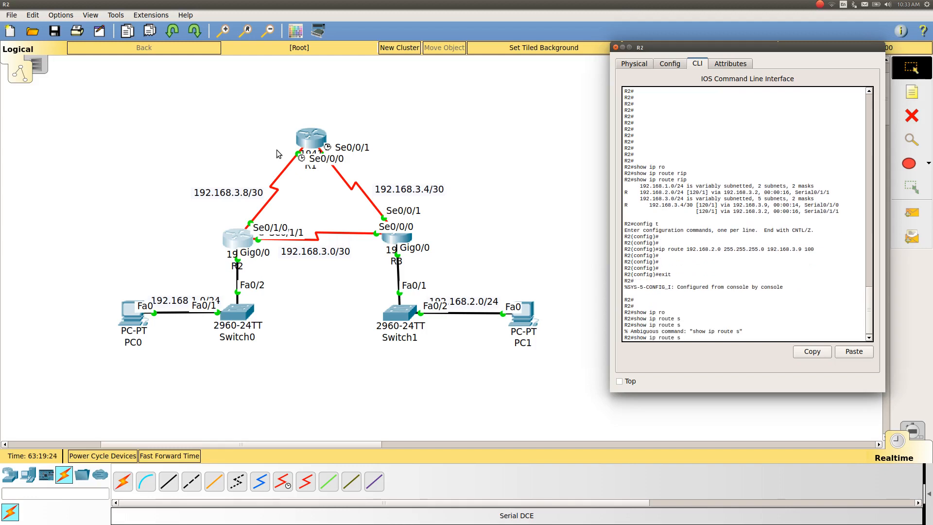
type("tatic")
key("Return")
key("Return")
key("Return")
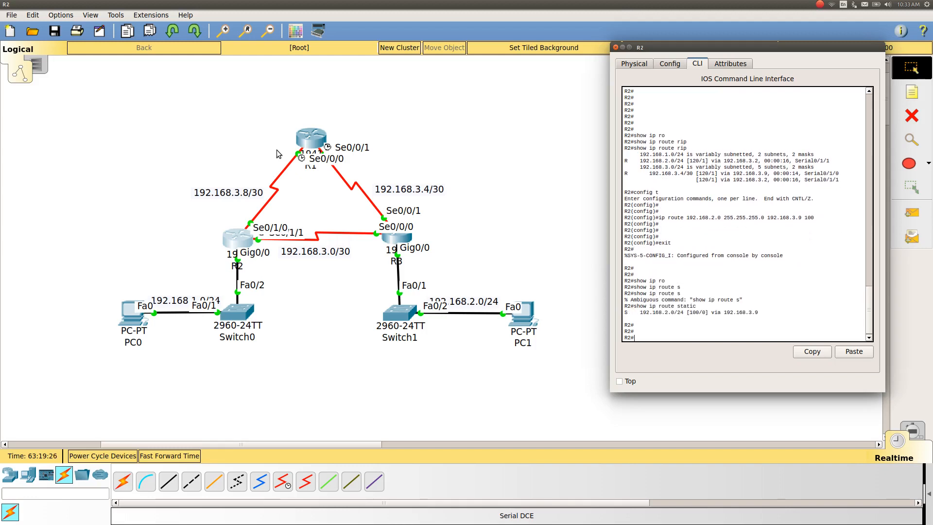
key("Return")
left_click_drag(640, 319, 693, 315)
type("show ip route")
key("Return")
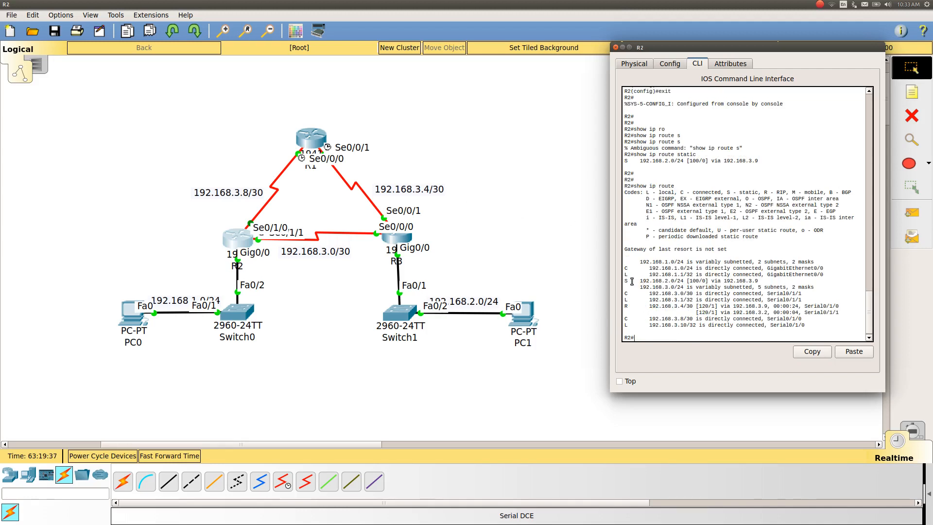
left_click_drag(640, 284, 678, 285)
Trace PC0's simulated ping through R2, R1 and R3 to PC1, sketching its path, then return to realtime.
left_click(914, 439)
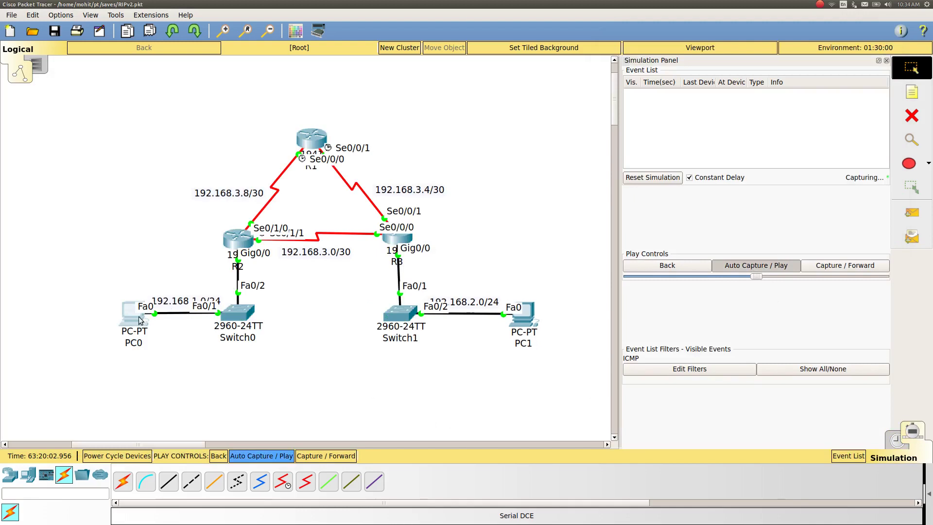
left_click(139, 320)
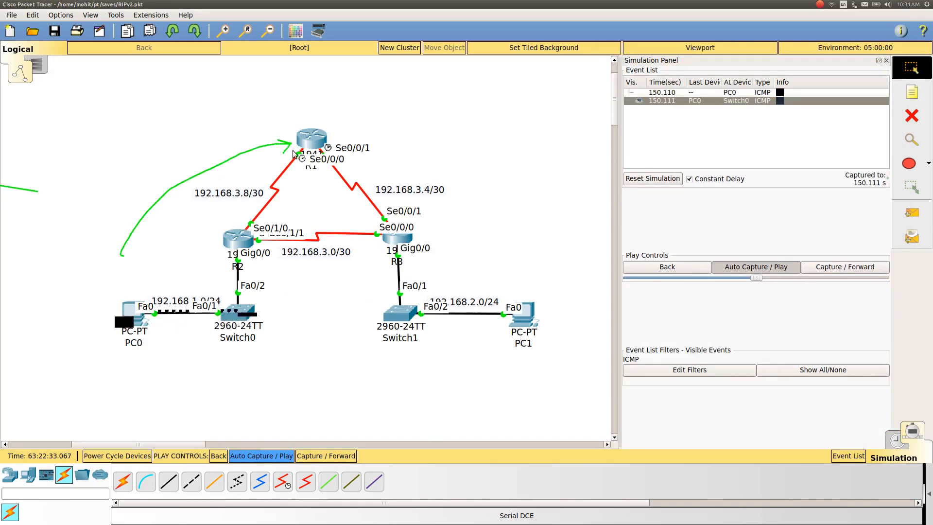
mouse_move(420, 148)
left_mouse_down()
mouse_move(533, 276)
mouse_move(543, 269)
left_mouse_up()
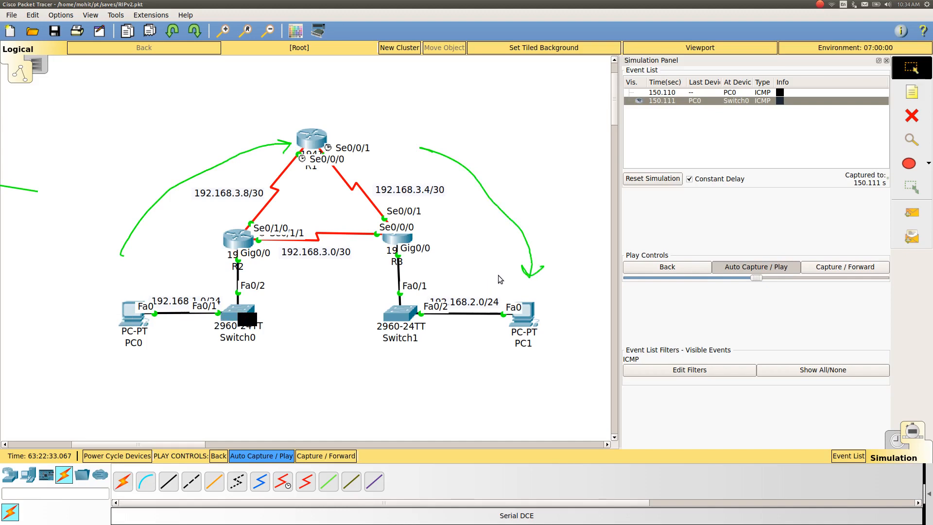
left_click_drag(489, 283, 269, 352)
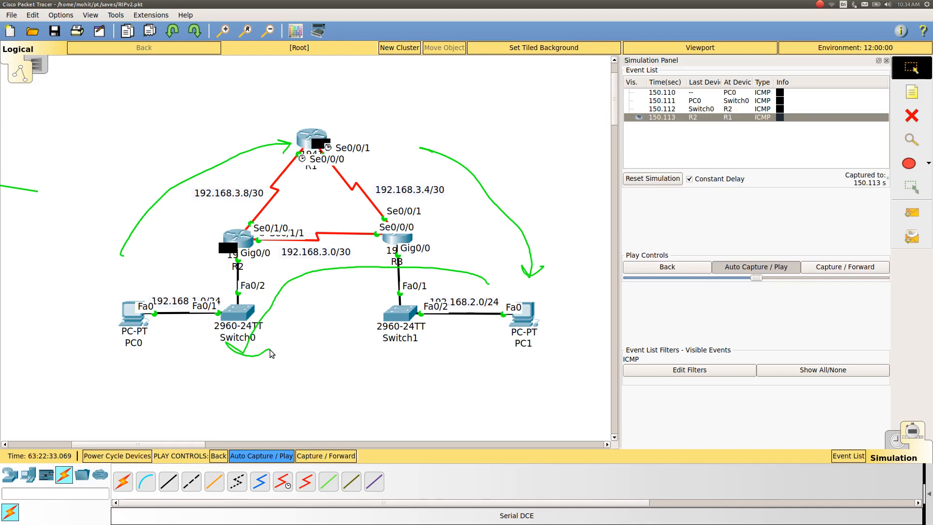
key("Escape")
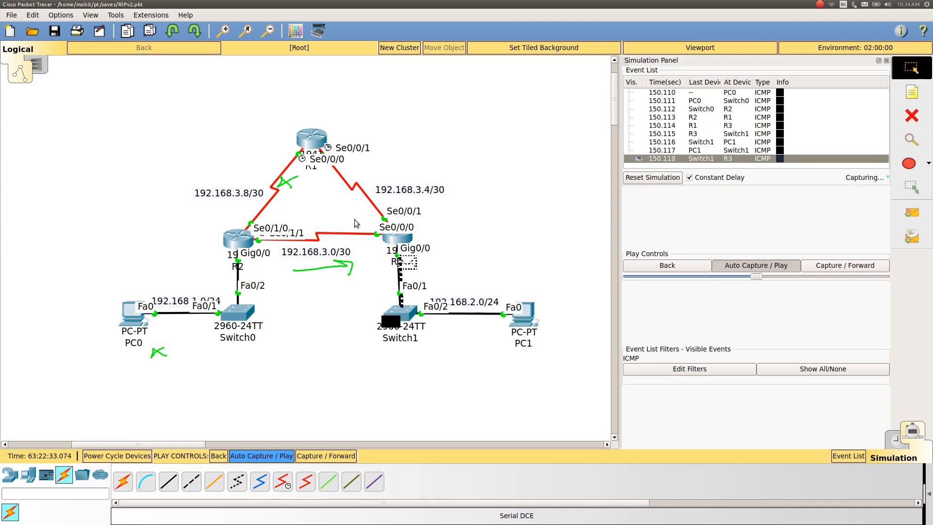
mouse_move(388, 142)
left_mouse_down()
mouse_move(227, 363)
mouse_move(254, 366)
left_mouse_up()
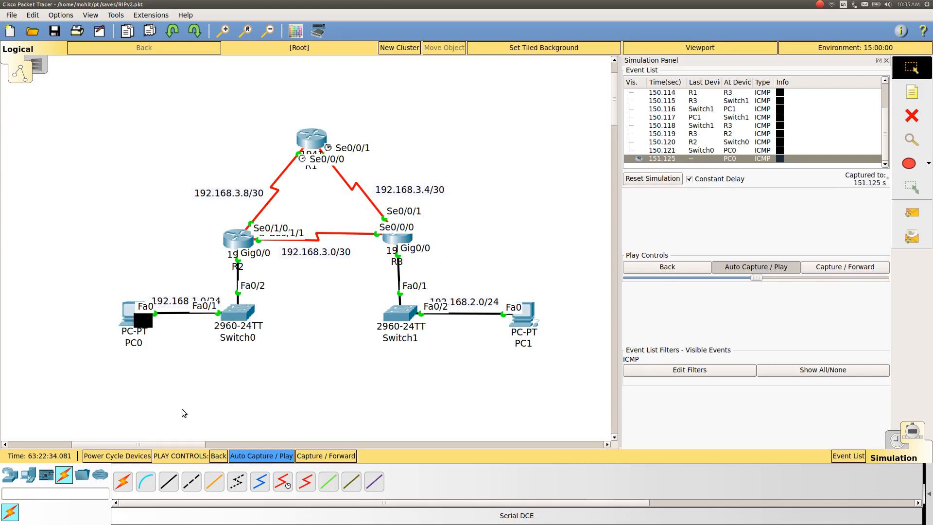
left_click(897, 448)
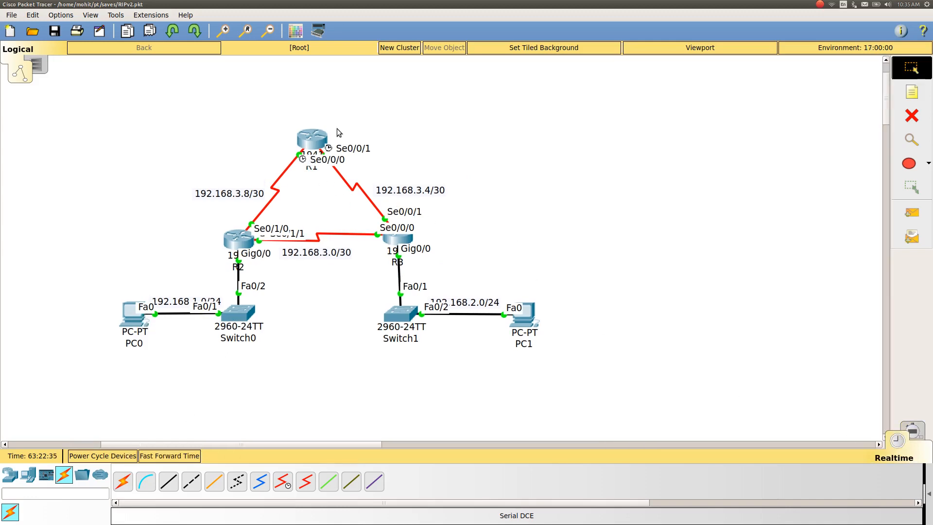
Reapply R2's static route to 192.168.2.0/24 via 192.168.3.9 with distance 200 and underline it in show ip route.
left_click(238, 248)
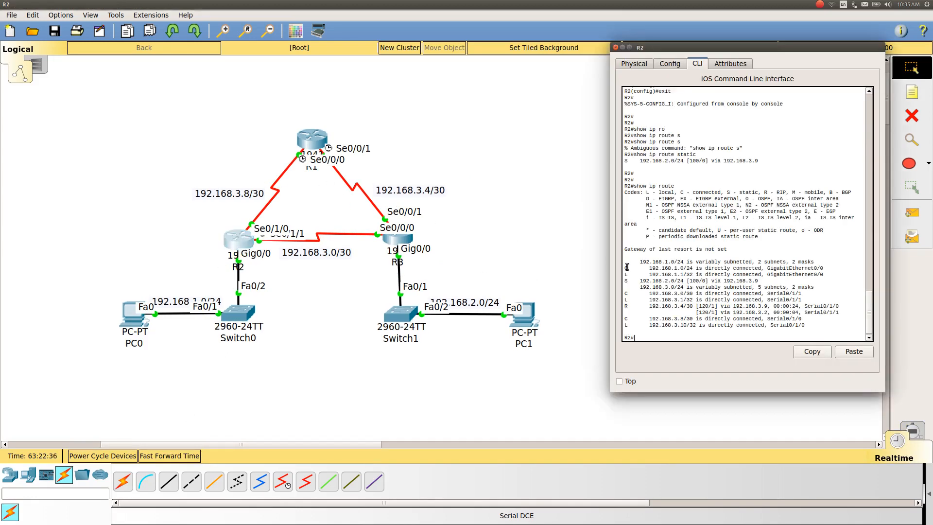
type("config t")
key("Return")
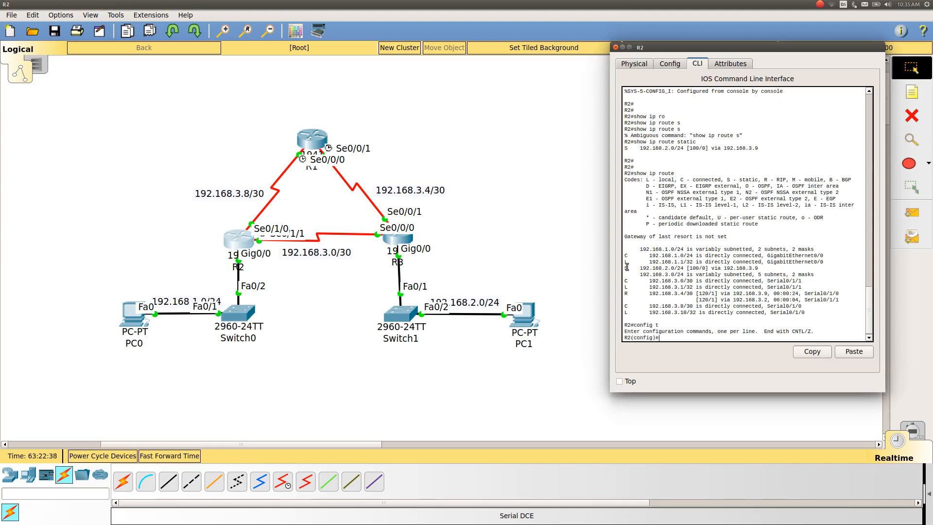
type("exit")
key("Up")
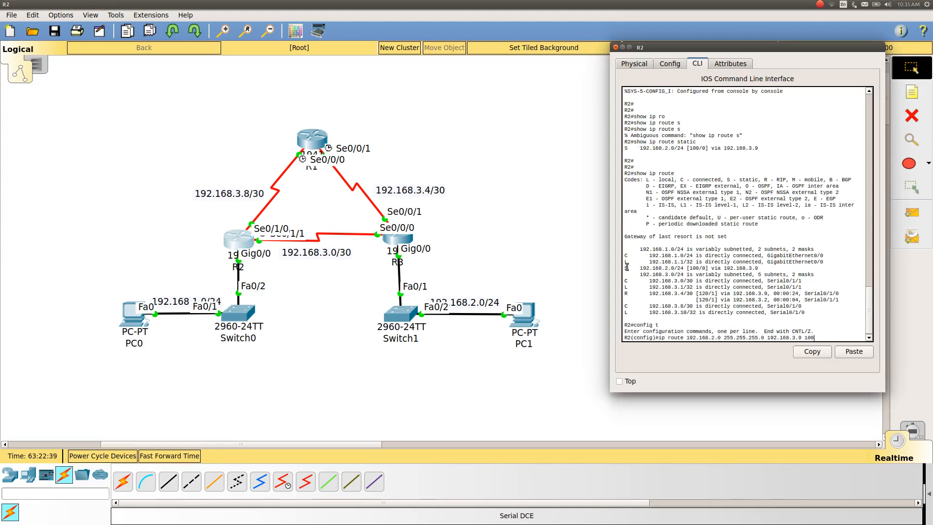
key("BackSpace")
key("Return")
key("Return")
type("exit")
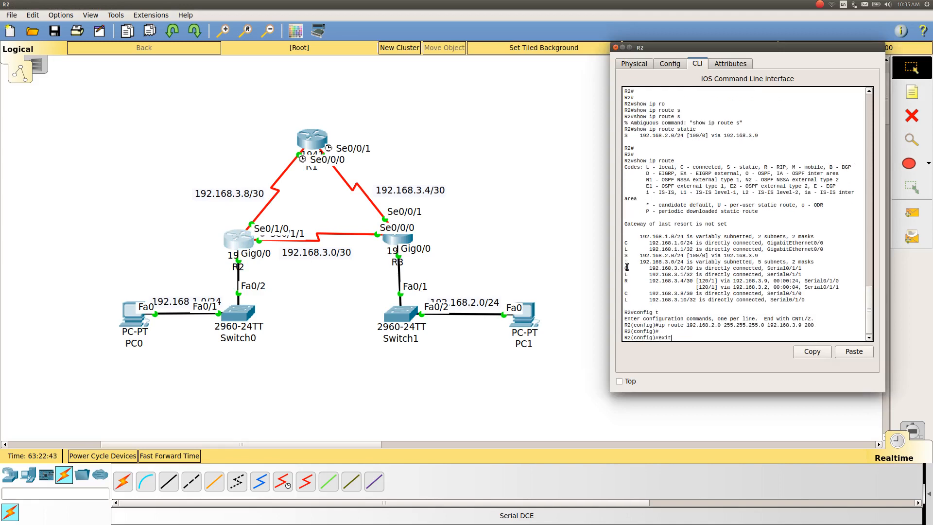
key("Return")
key("Return")
type("show ip route")
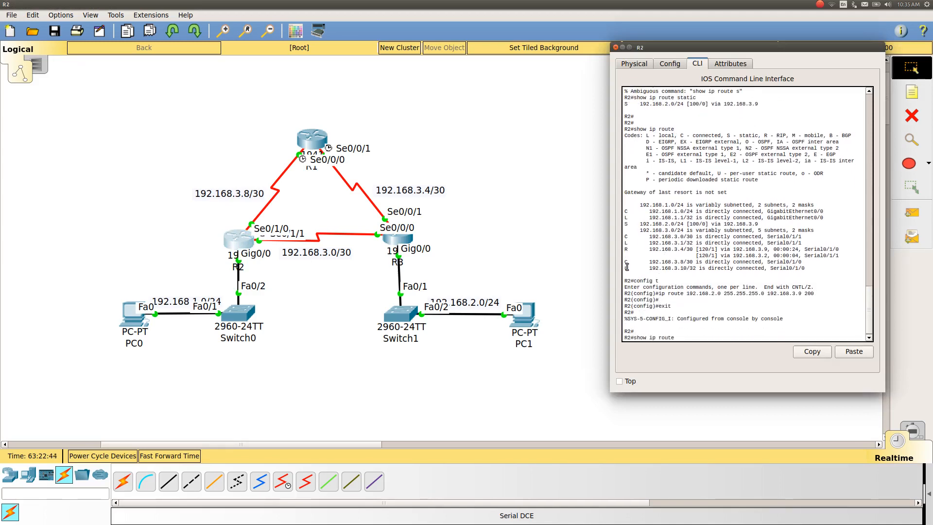
key("Return")
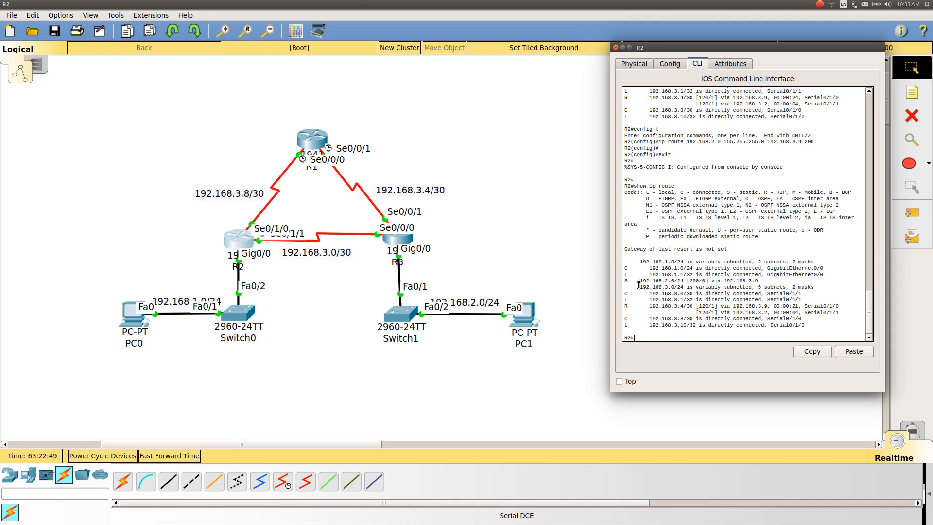
left_click_drag(640, 283, 672, 287)
Rerun ping 192.168.2.2 from PC0 in simulation, play it from R2 straight to R3, then reopen R2's console.
left_click(917, 437)
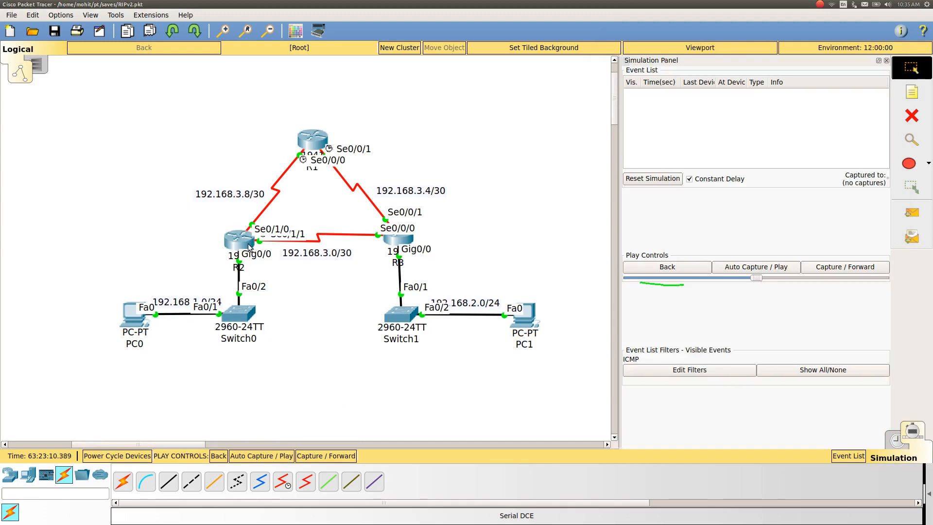
left_click(125, 326)
key("Up")
key("Return")
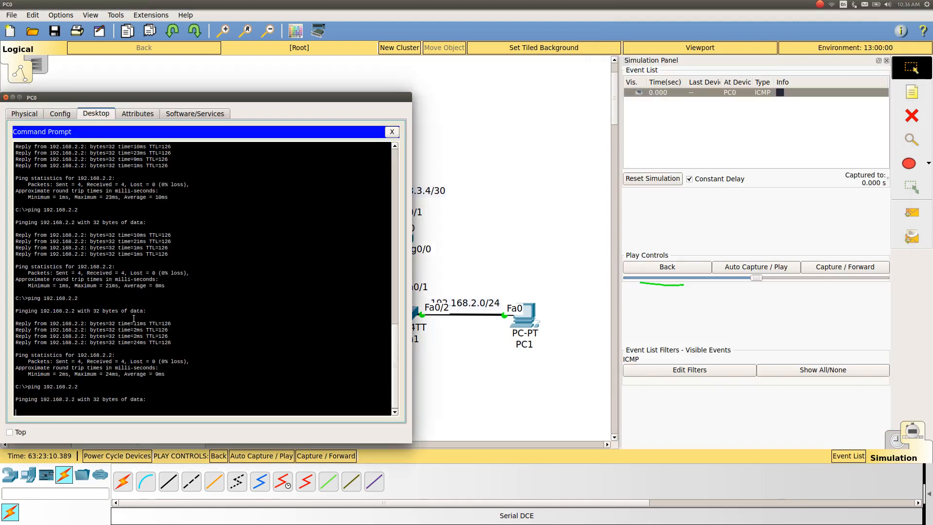
left_click(751, 266)
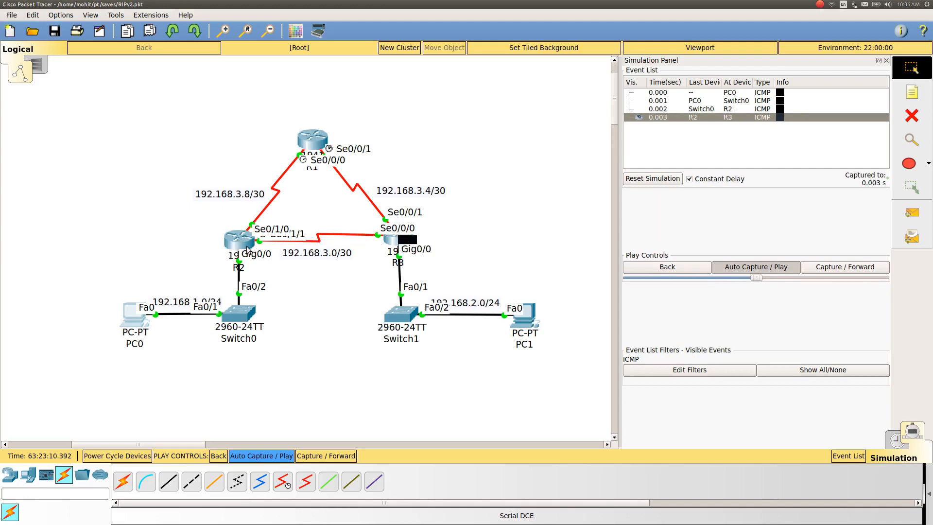
left_click(240, 244)
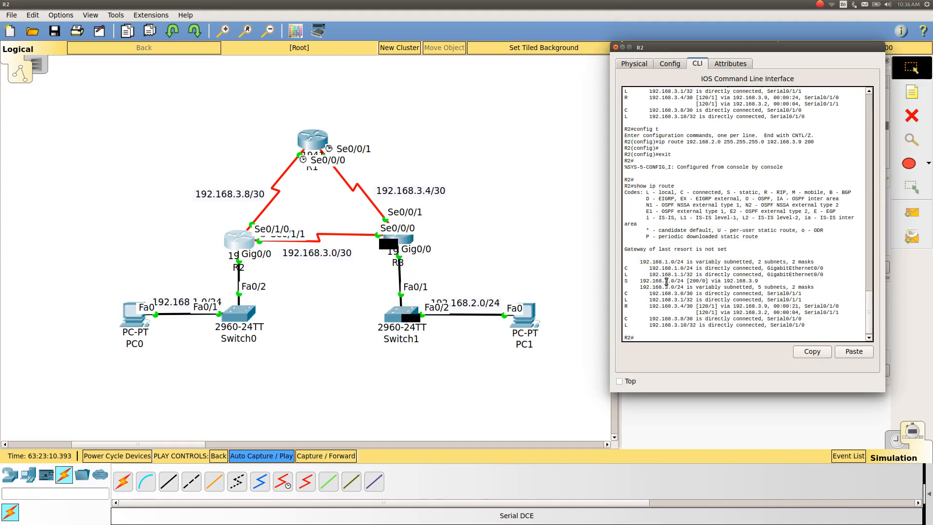
Rerun show ip route on R2 and dismiss the stray window menu.
key("Up")
key("Return")
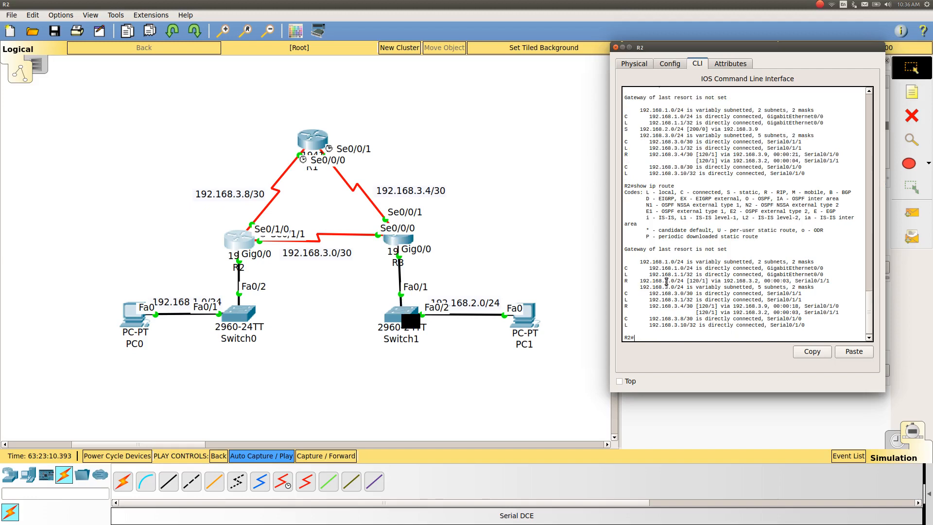
key("Up")
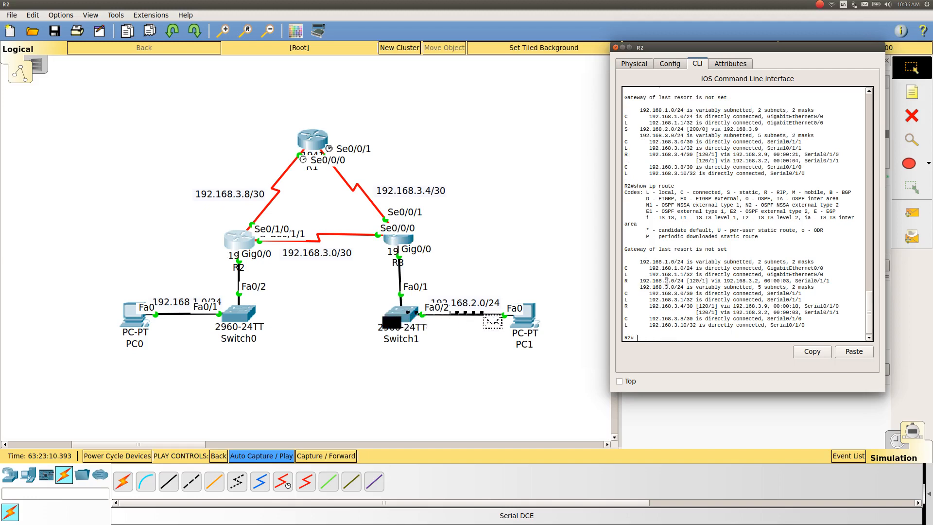
key("alt+space")
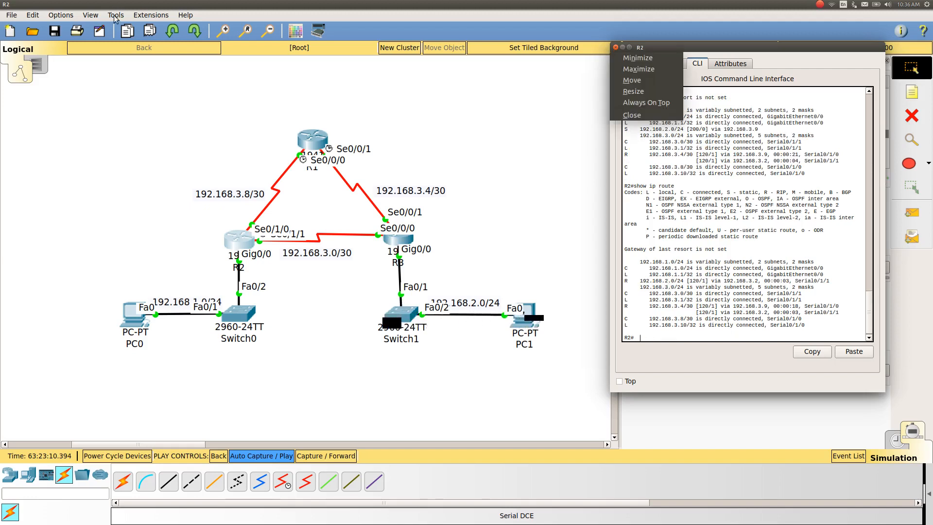
key("Escape")
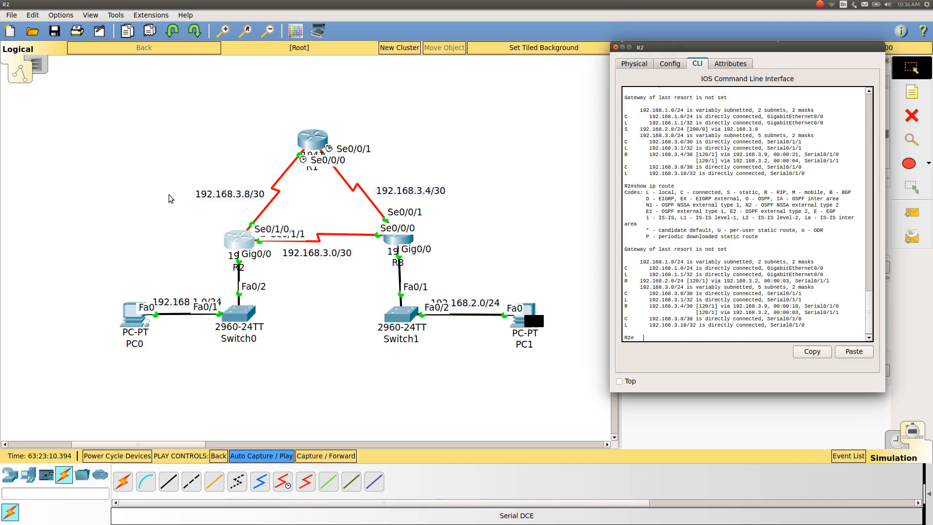
key("alt+space")
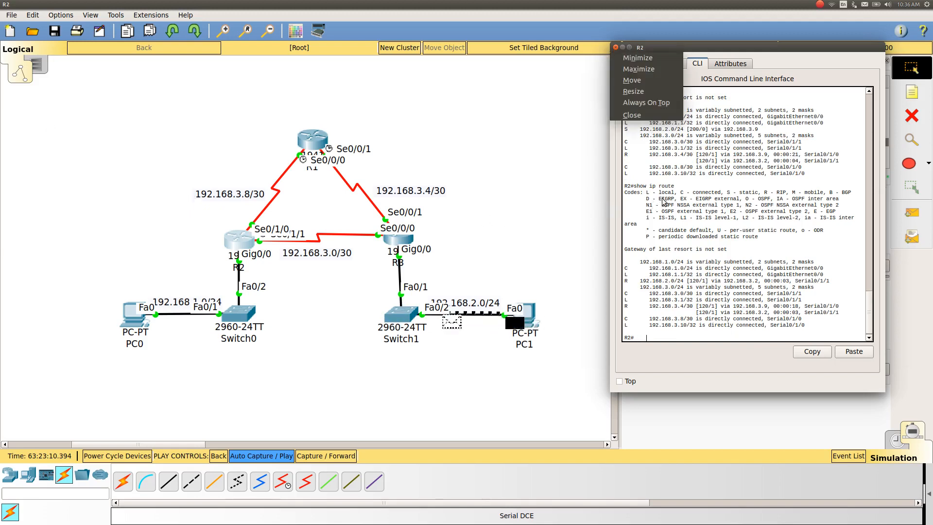
key("Escape")
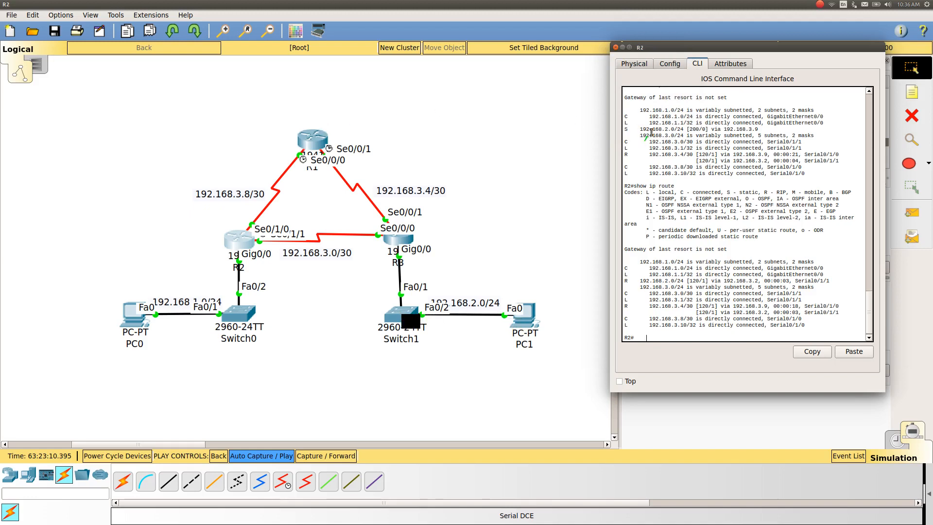
Circle the earlier static route and underline the RIP [120/1] route to 192.168.2.0/24 via 192.168.3.2, then clear.
mouse_move(641, 130)
left_mouse_down()
mouse_move(771, 135)
mouse_move(739, 124)
mouse_move(620, 128)
left_mouse_up()
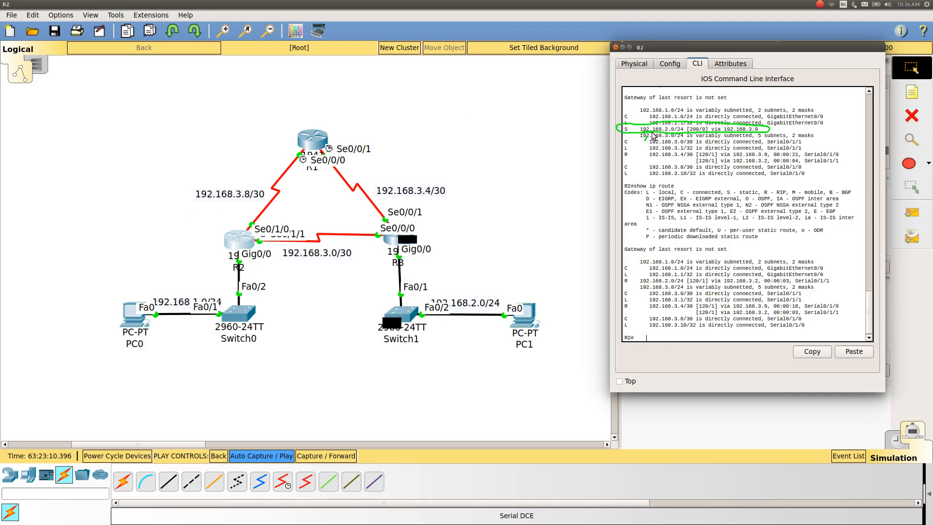
mouse_move(636, 279)
left_mouse_down()
mouse_move(620, 288)
mouse_move(831, 286)
mouse_move(842, 275)
mouse_move(620, 277)
mouse_move(615, 310)
mouse_move(645, 325)
mouse_move(620, 269)
left_mouse_up()
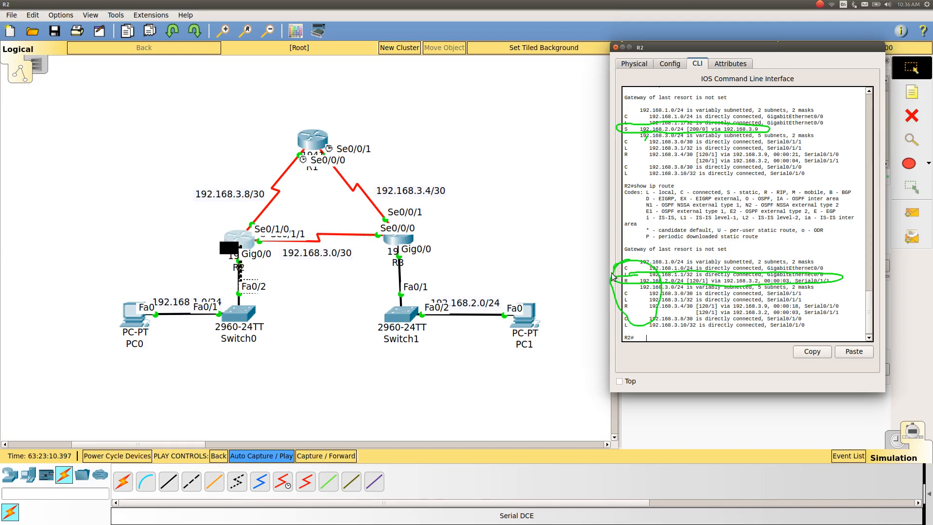
key("Escape")
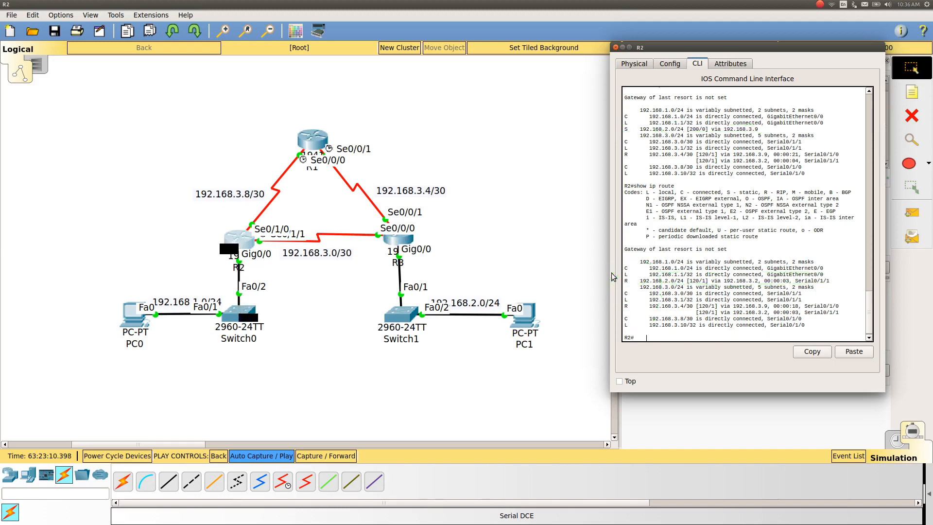